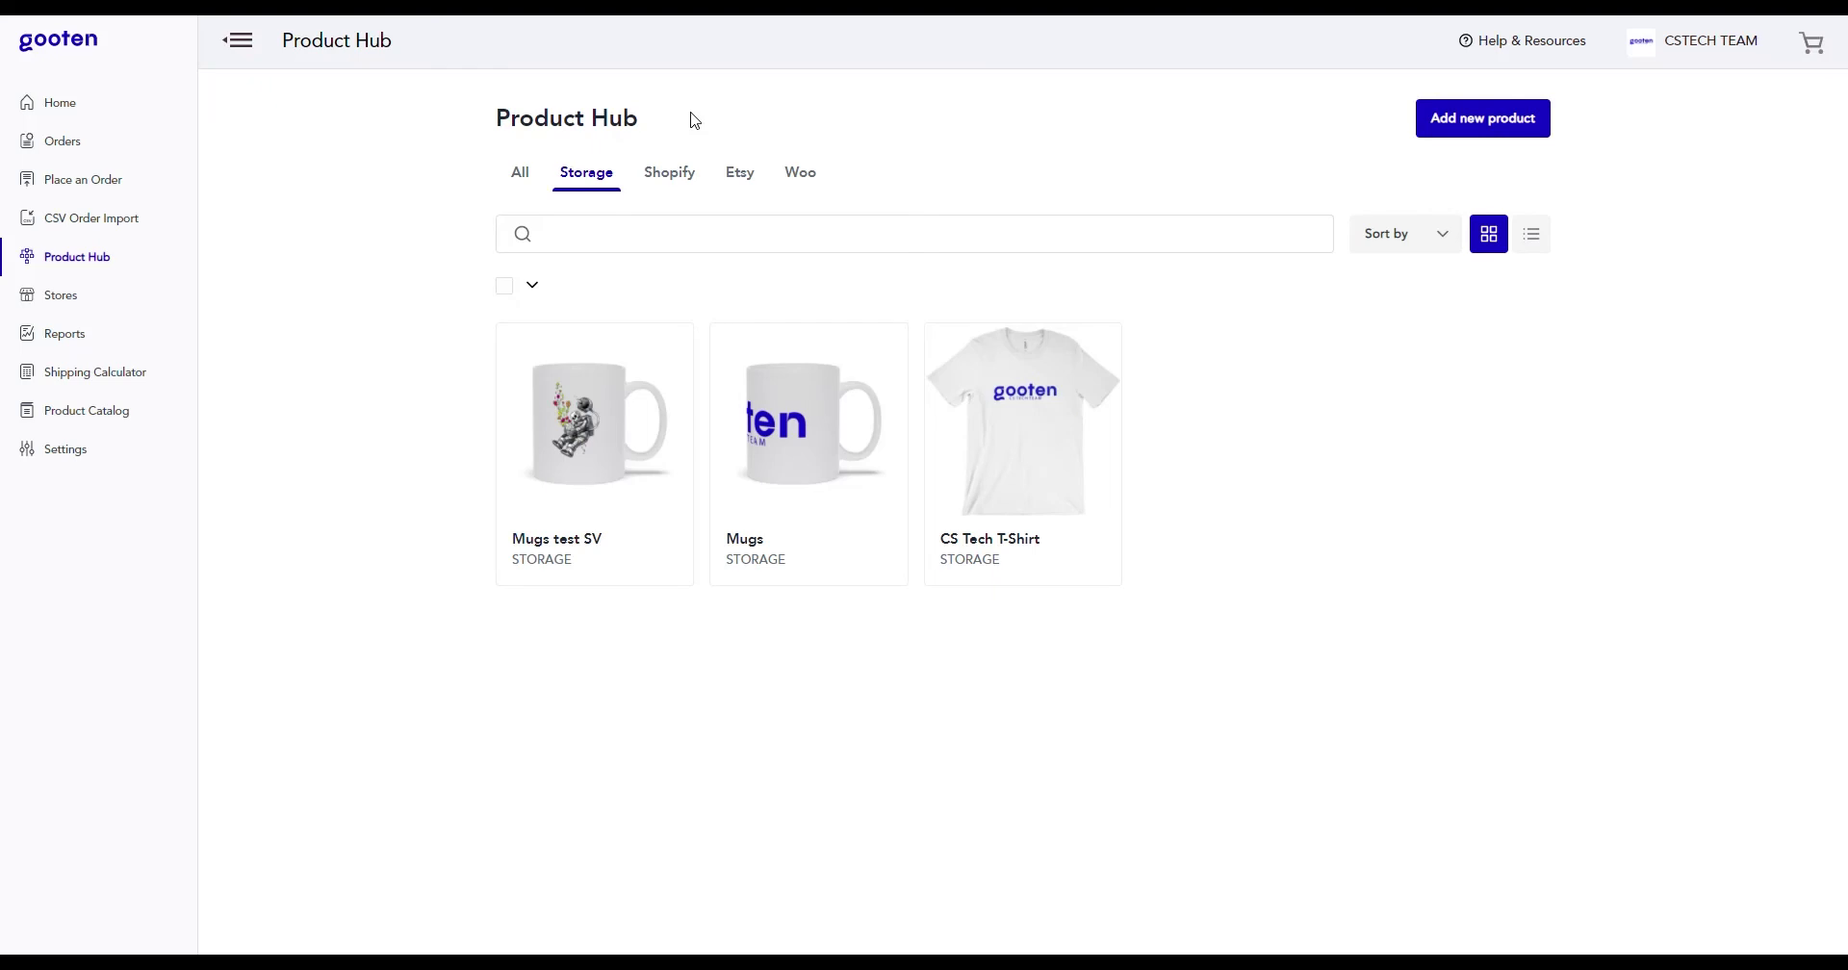
Download the CSV template from the CSV Order Import page
click(111, 235)
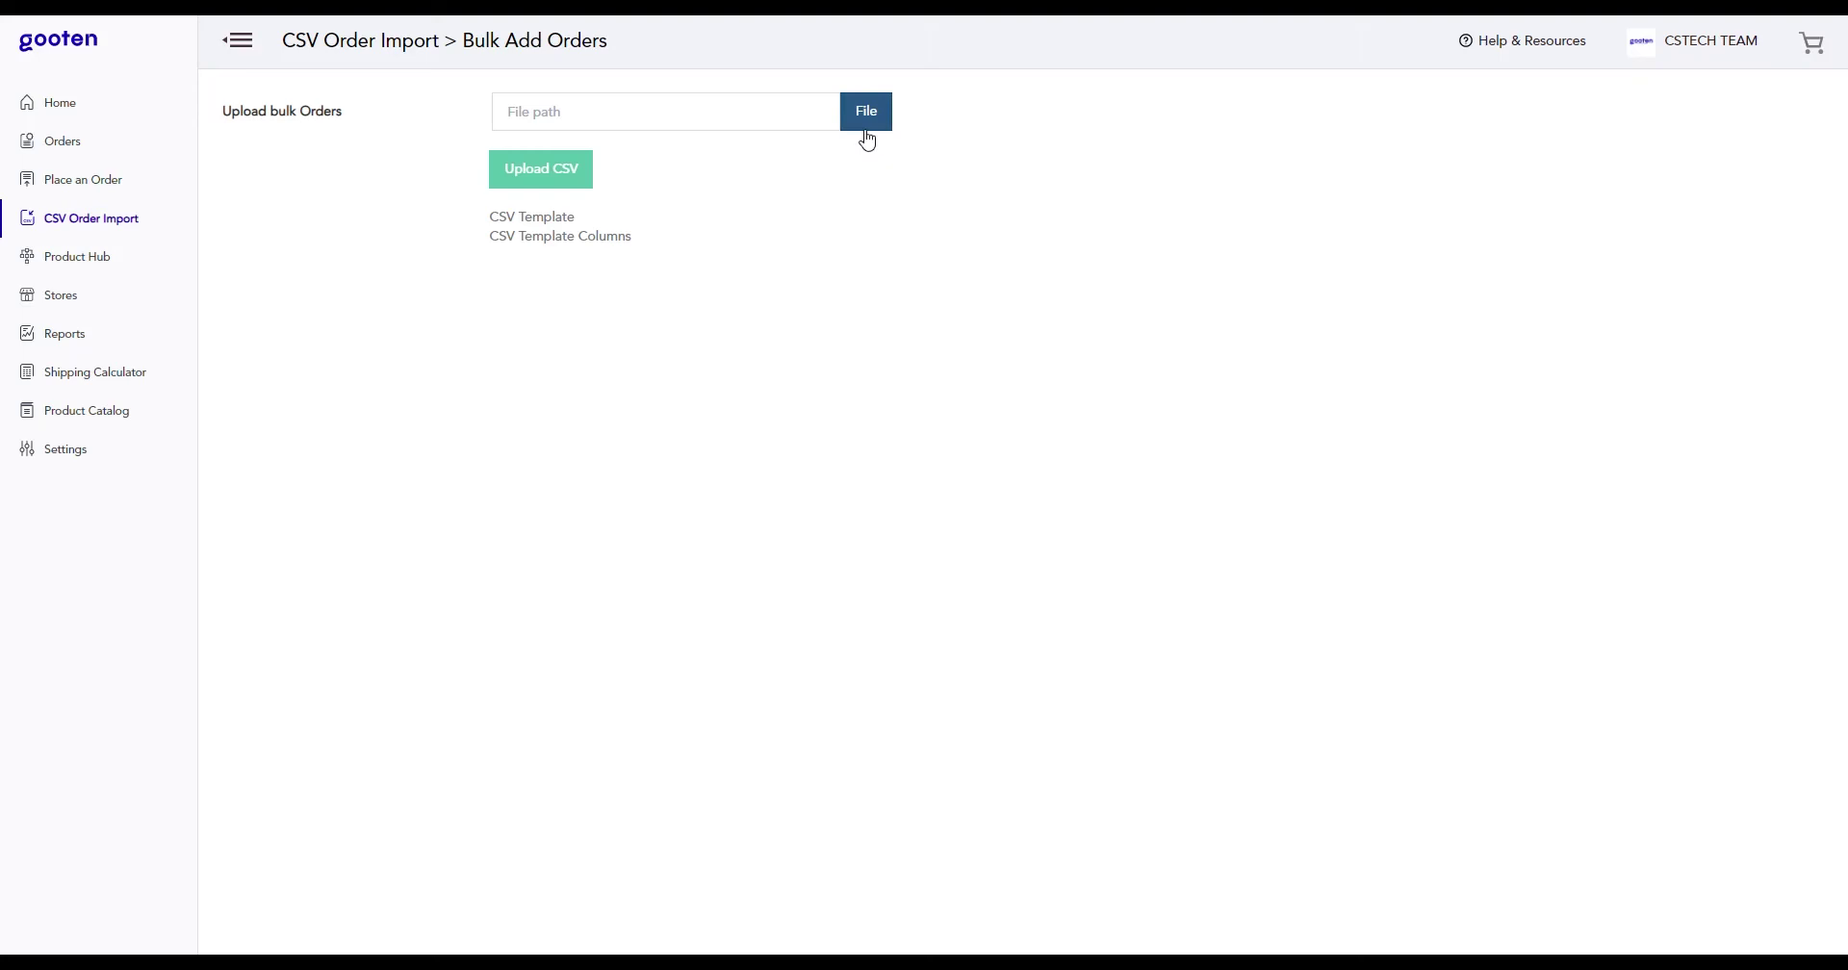
click(541, 228)
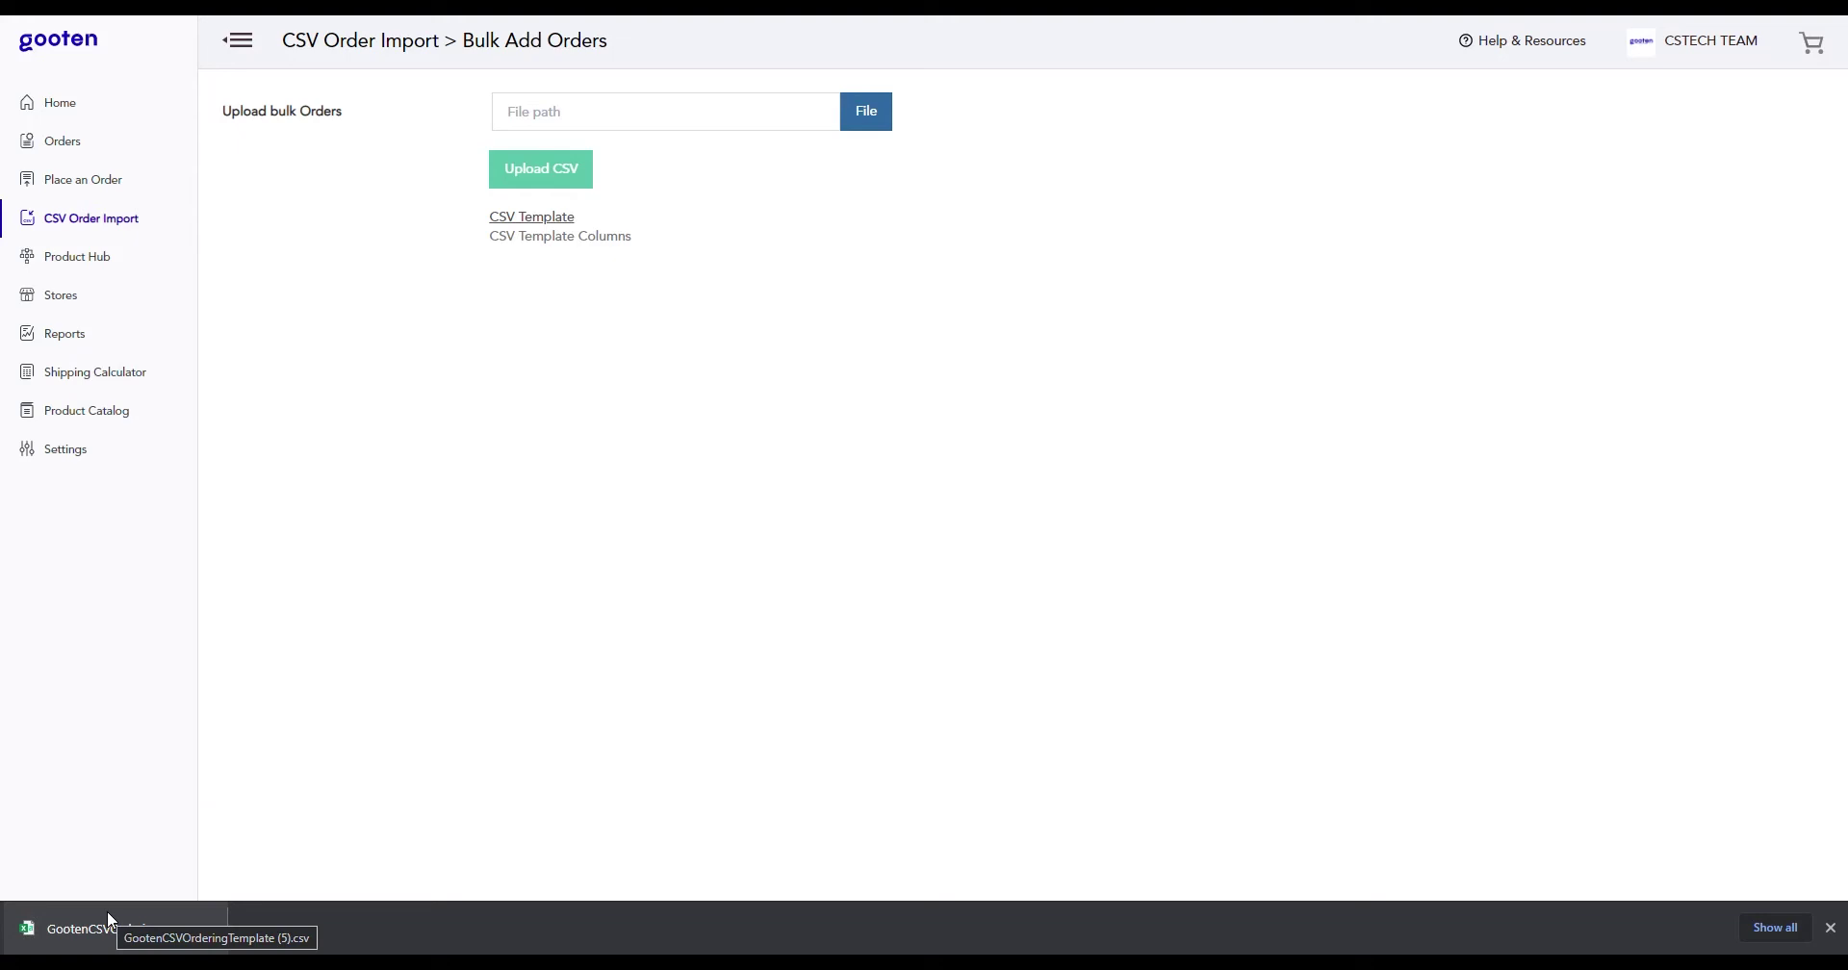
Switch to the CSV example spreadsheet in Google Sheets and enter one shared reference order number in rows 2 and 3
key(ctrl+Tab)
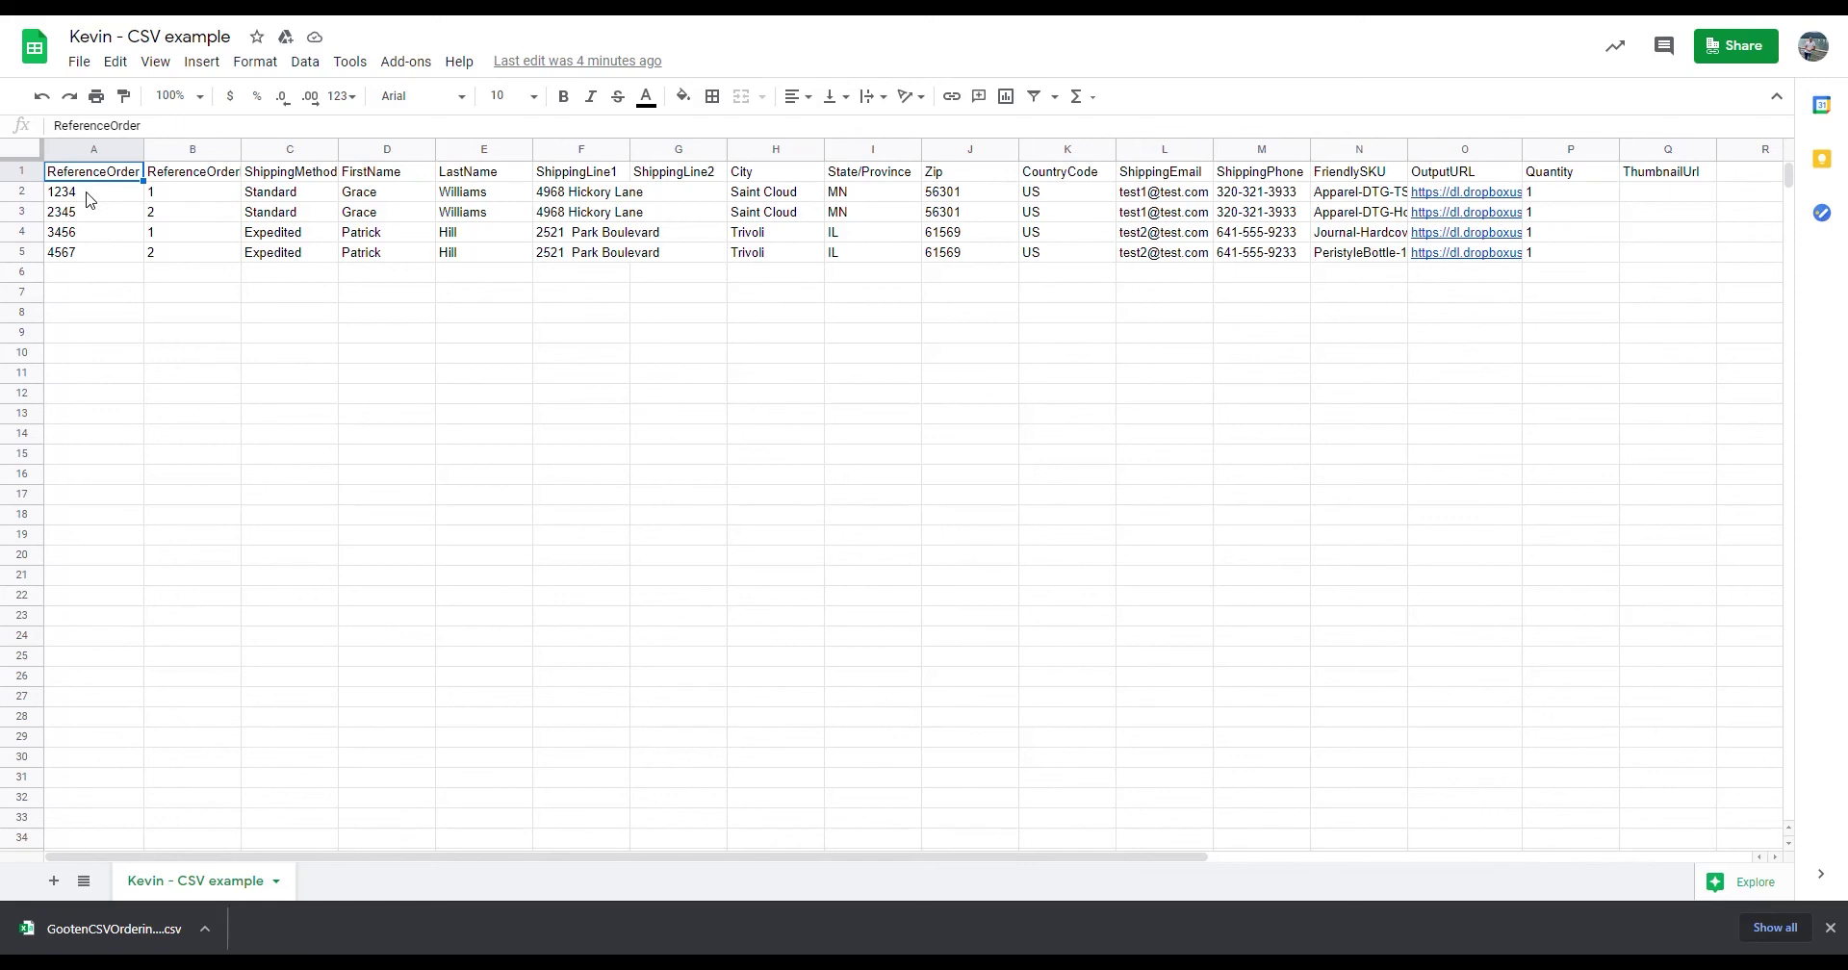
click(90, 199)
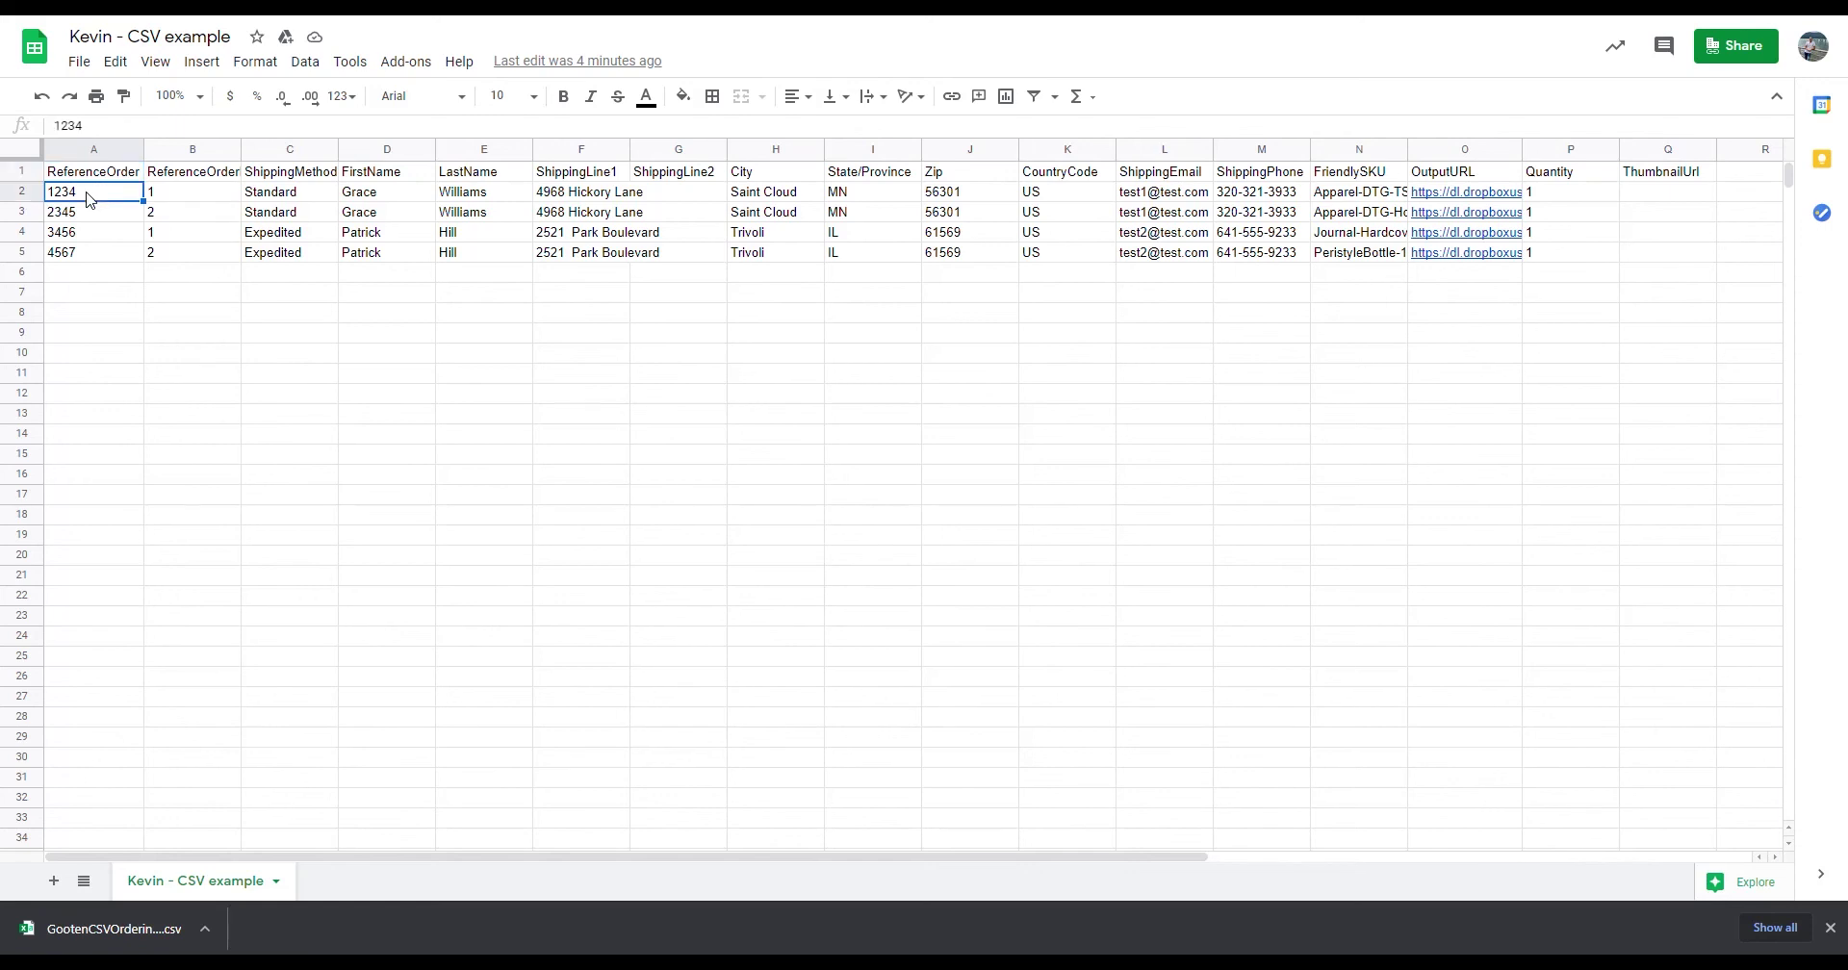
text(3000)
key(Return)
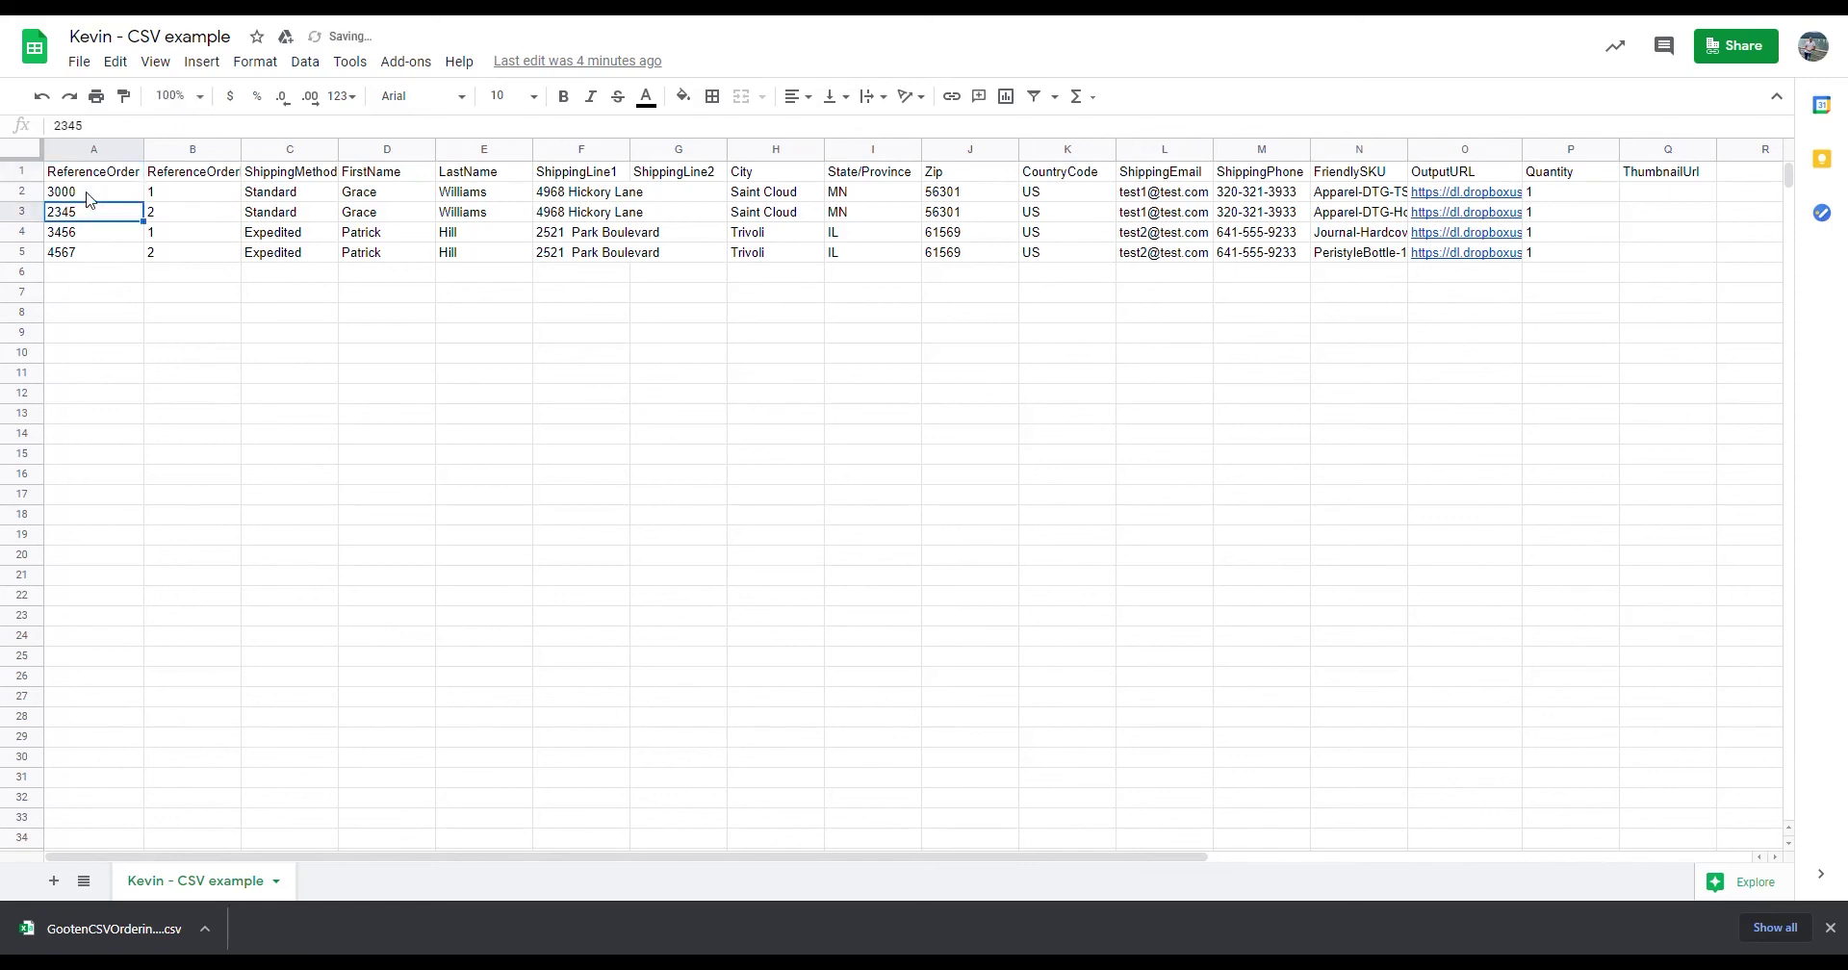
text(3000)
key(Return)
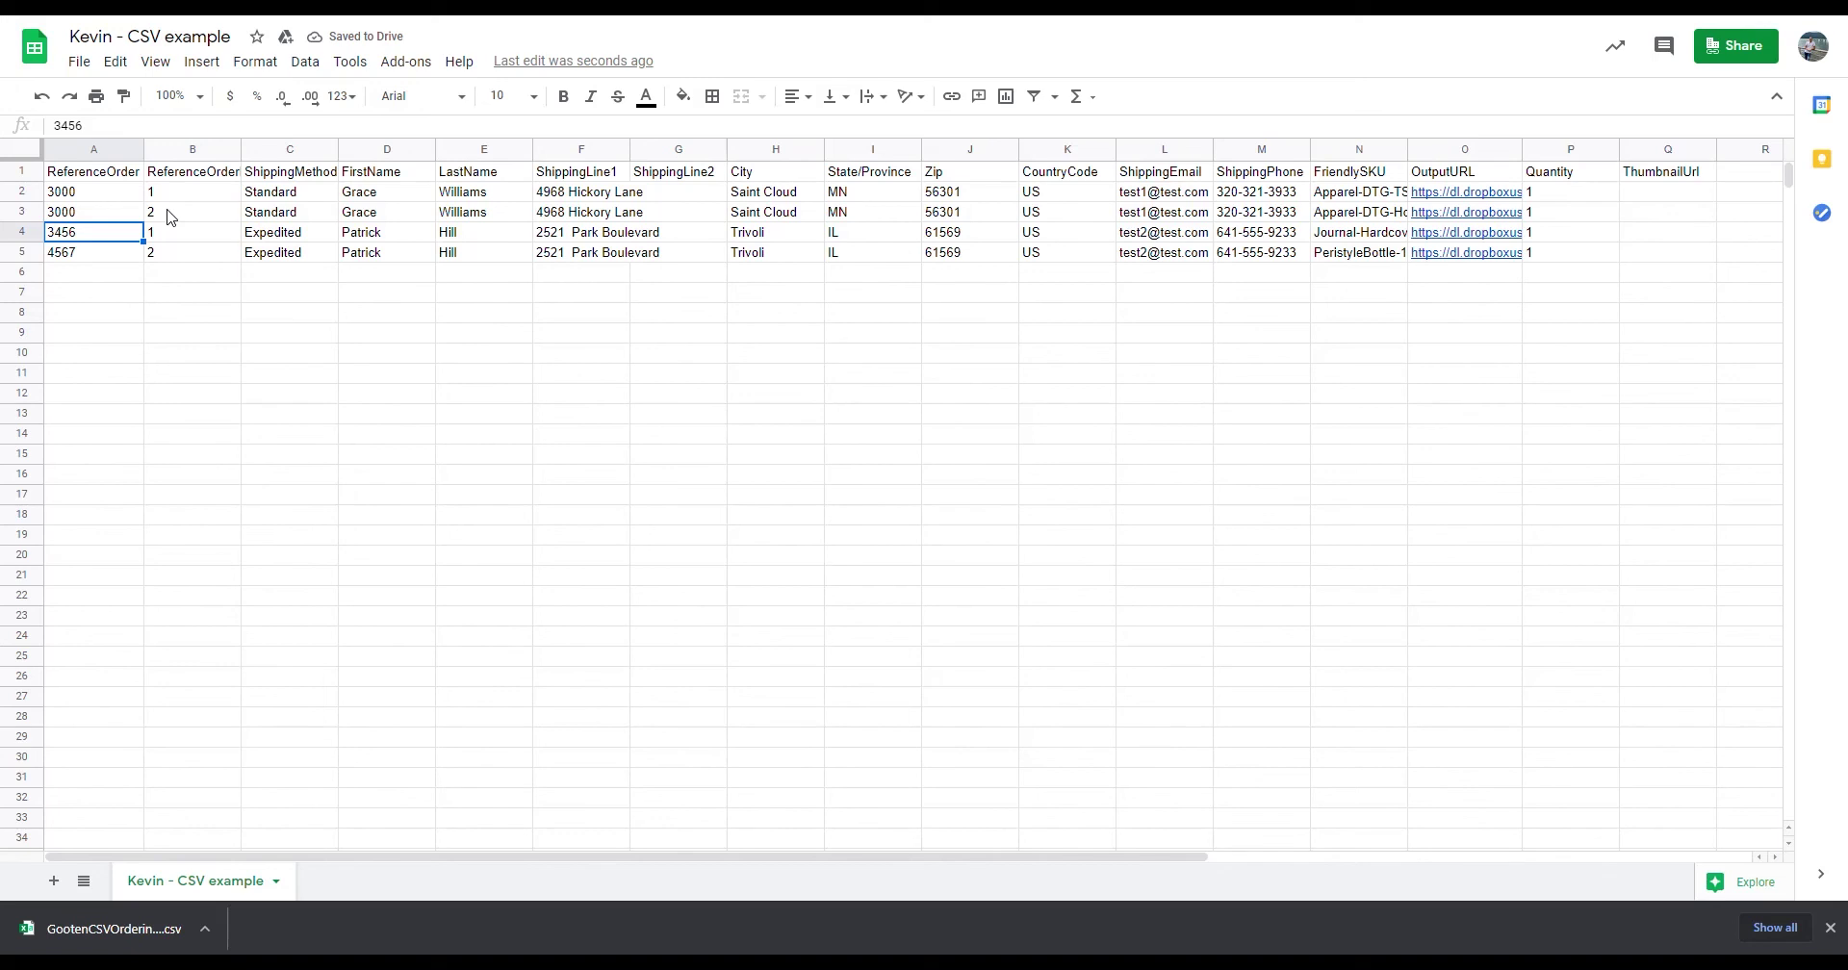
drag(106, 192, 106, 216)
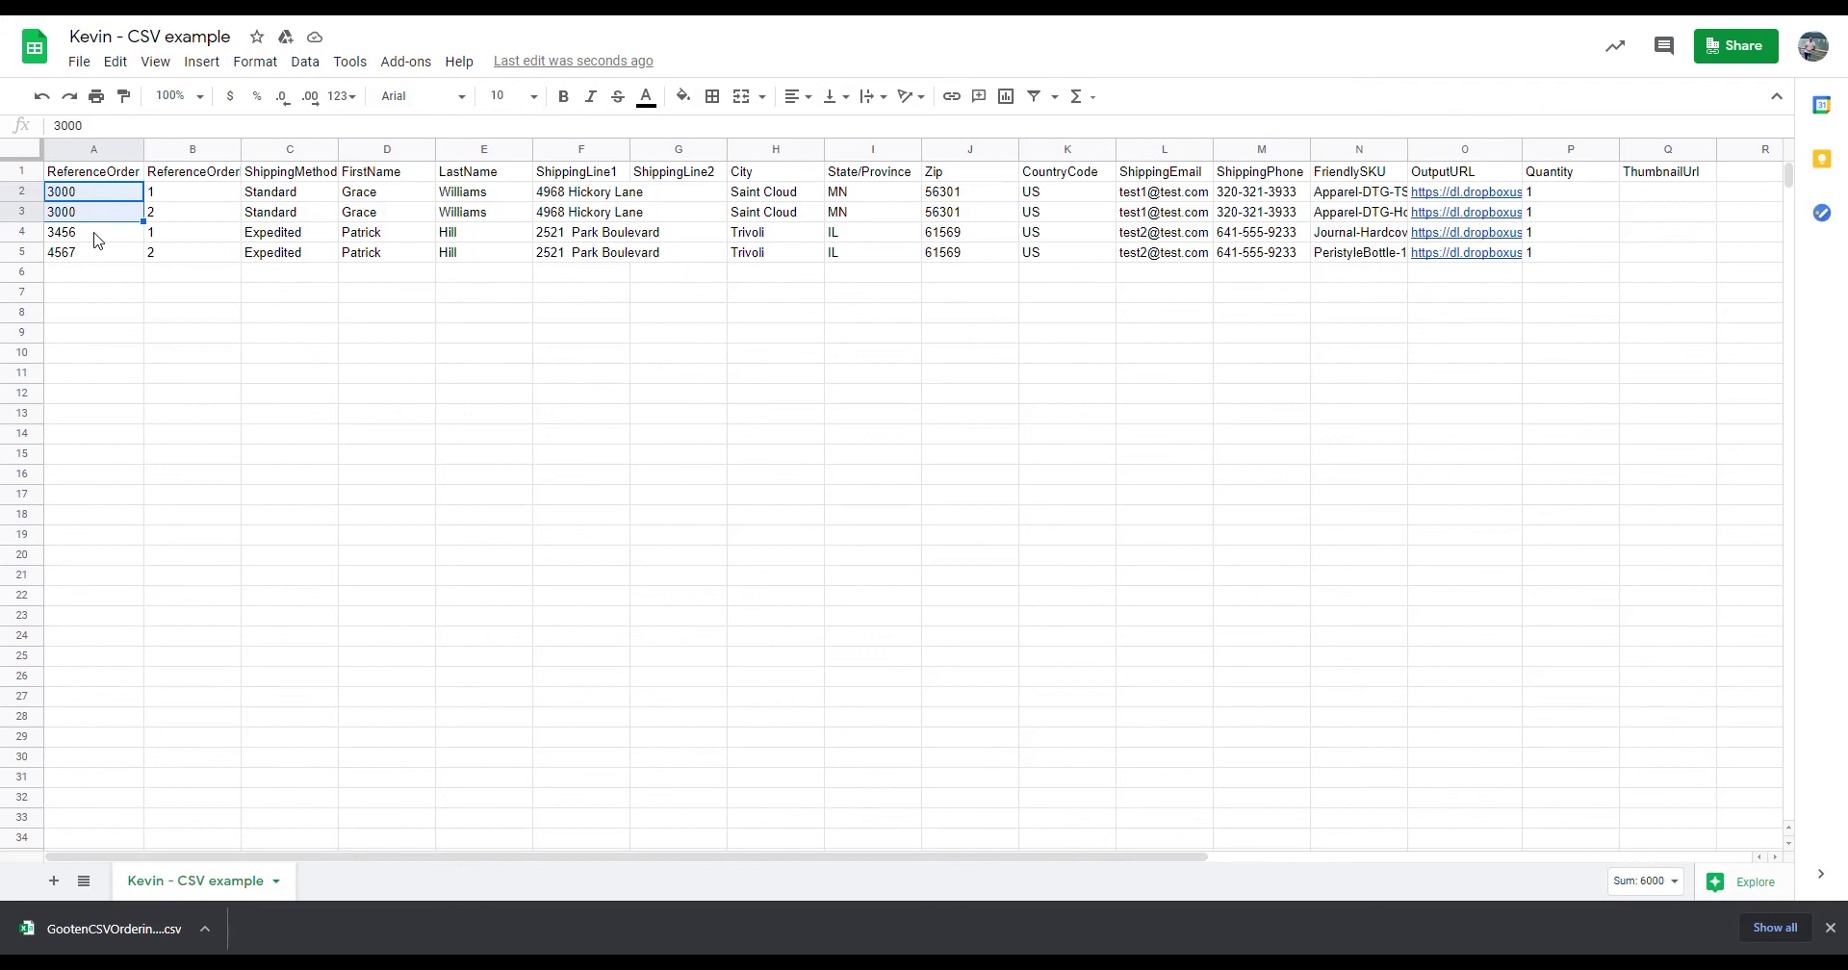
Enter a second shared reference order number for the two Expedited items in rows 4 and 5
click(96, 240)
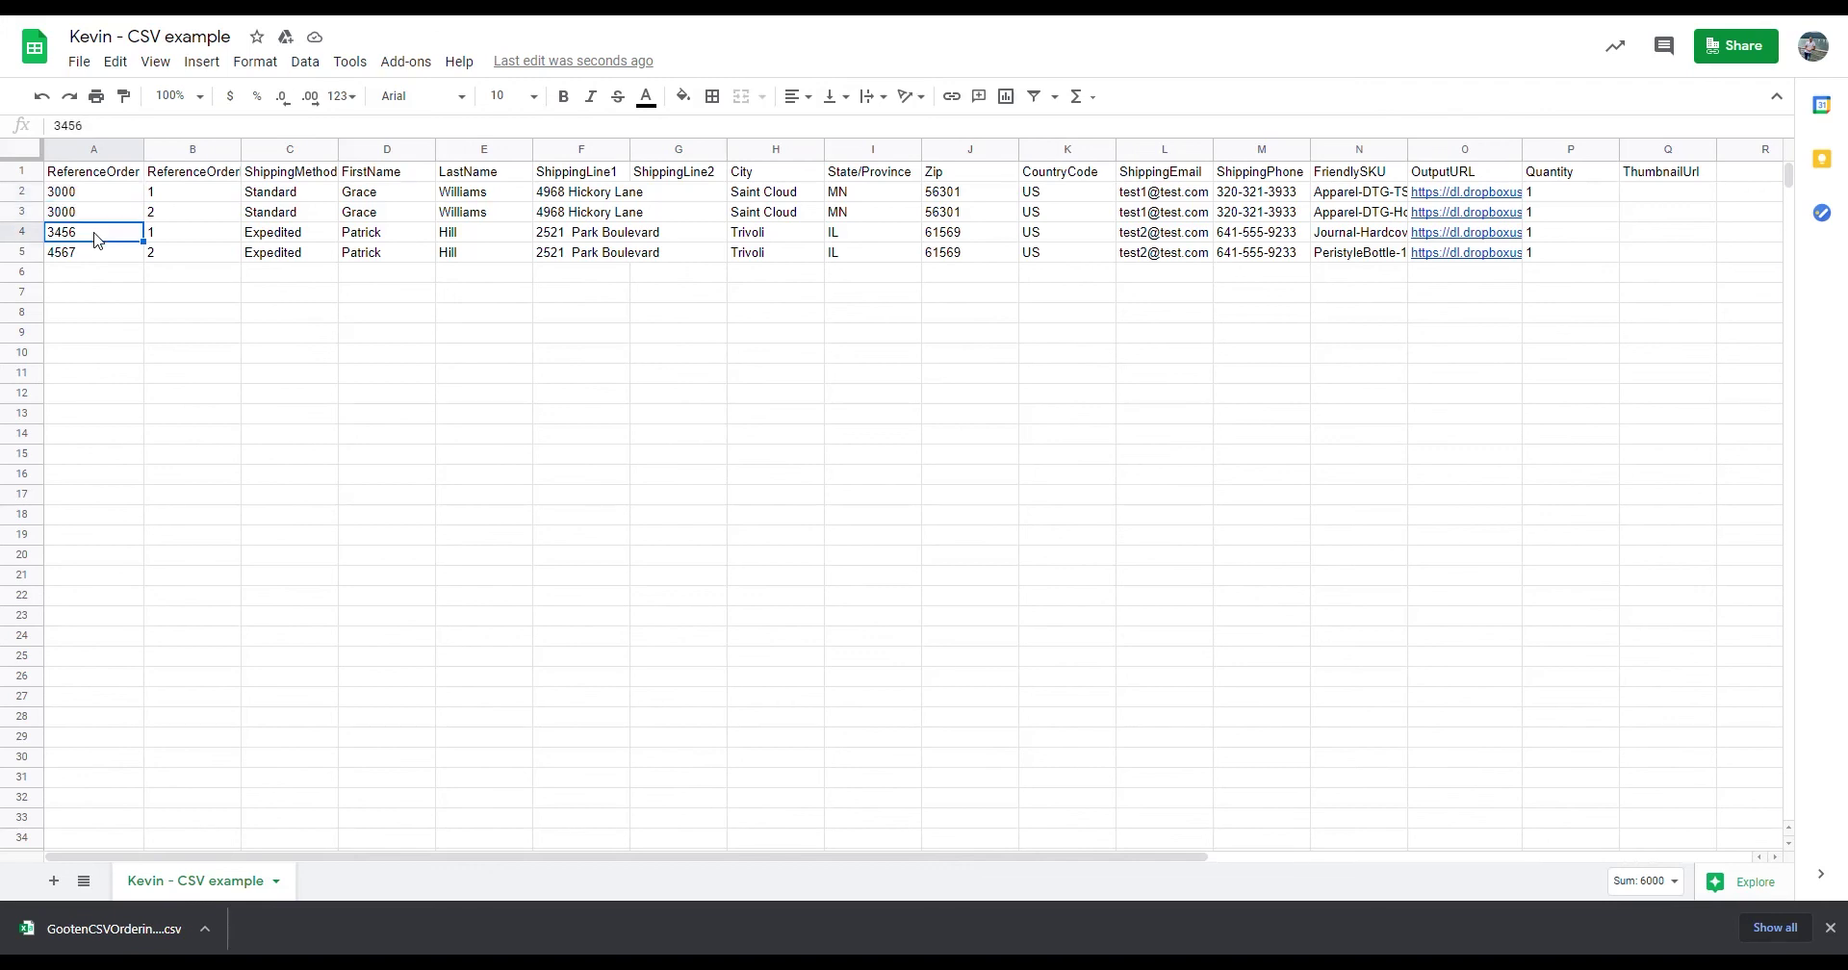
text(4000)
key(Return)
text(4000)
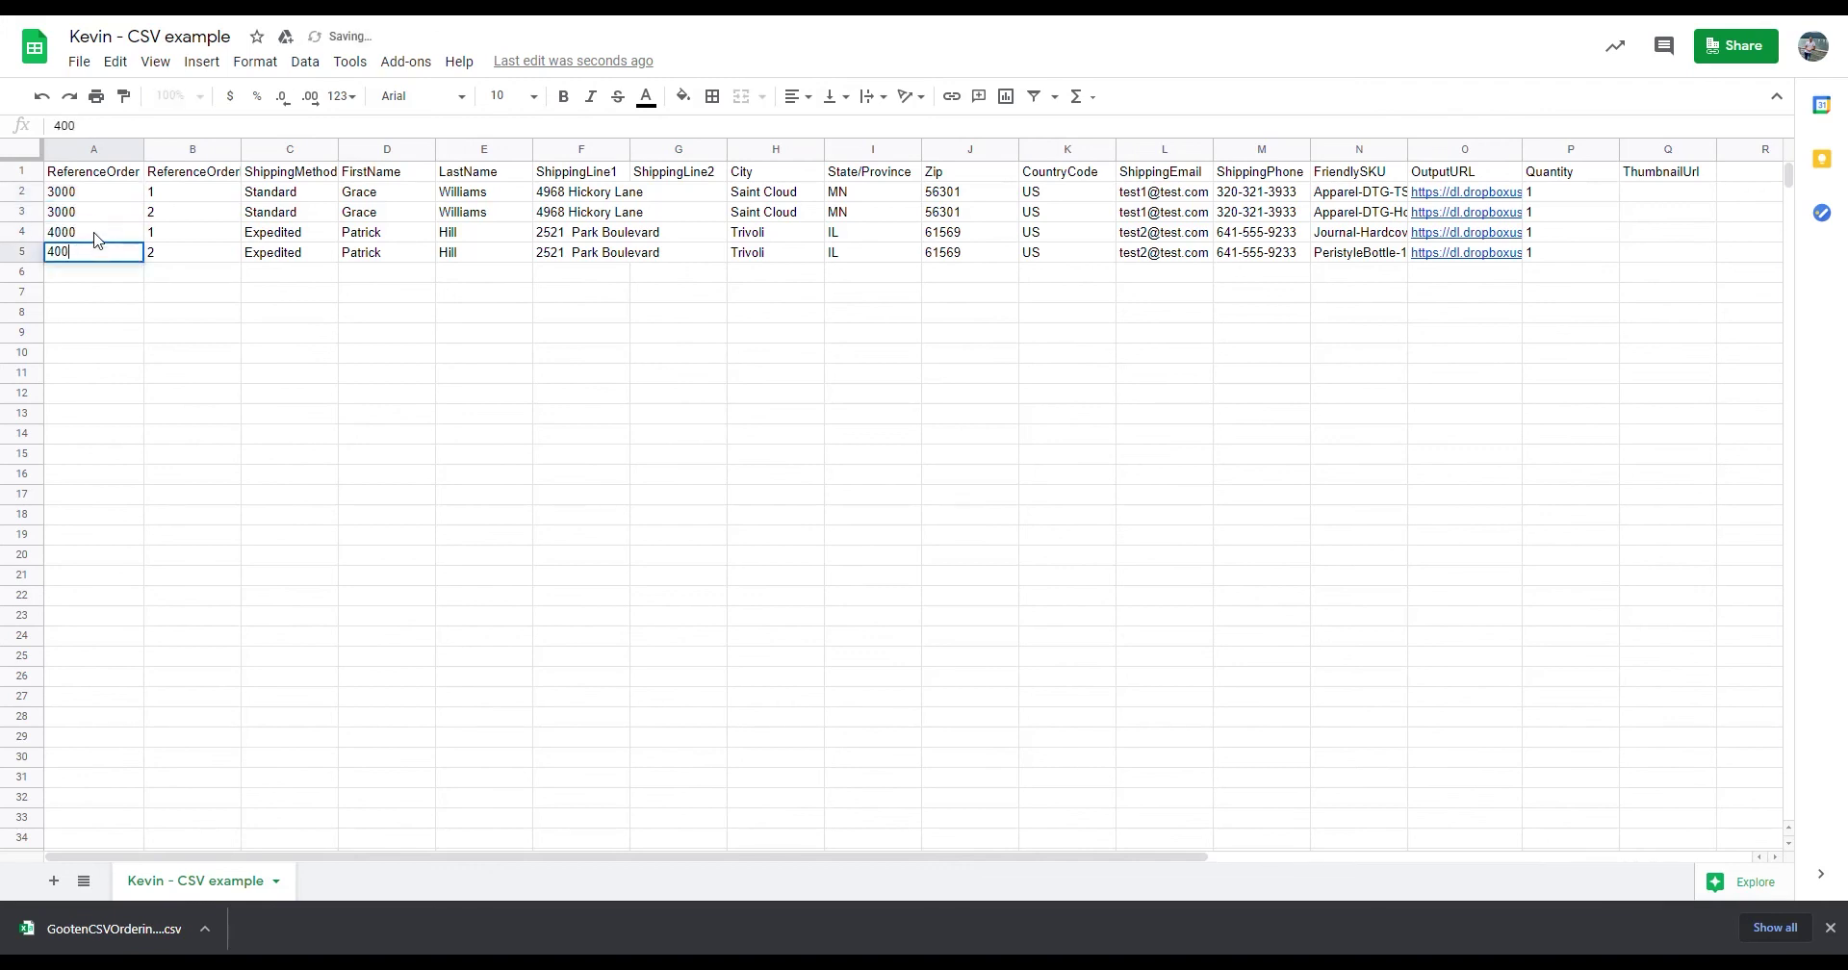
key(Return)
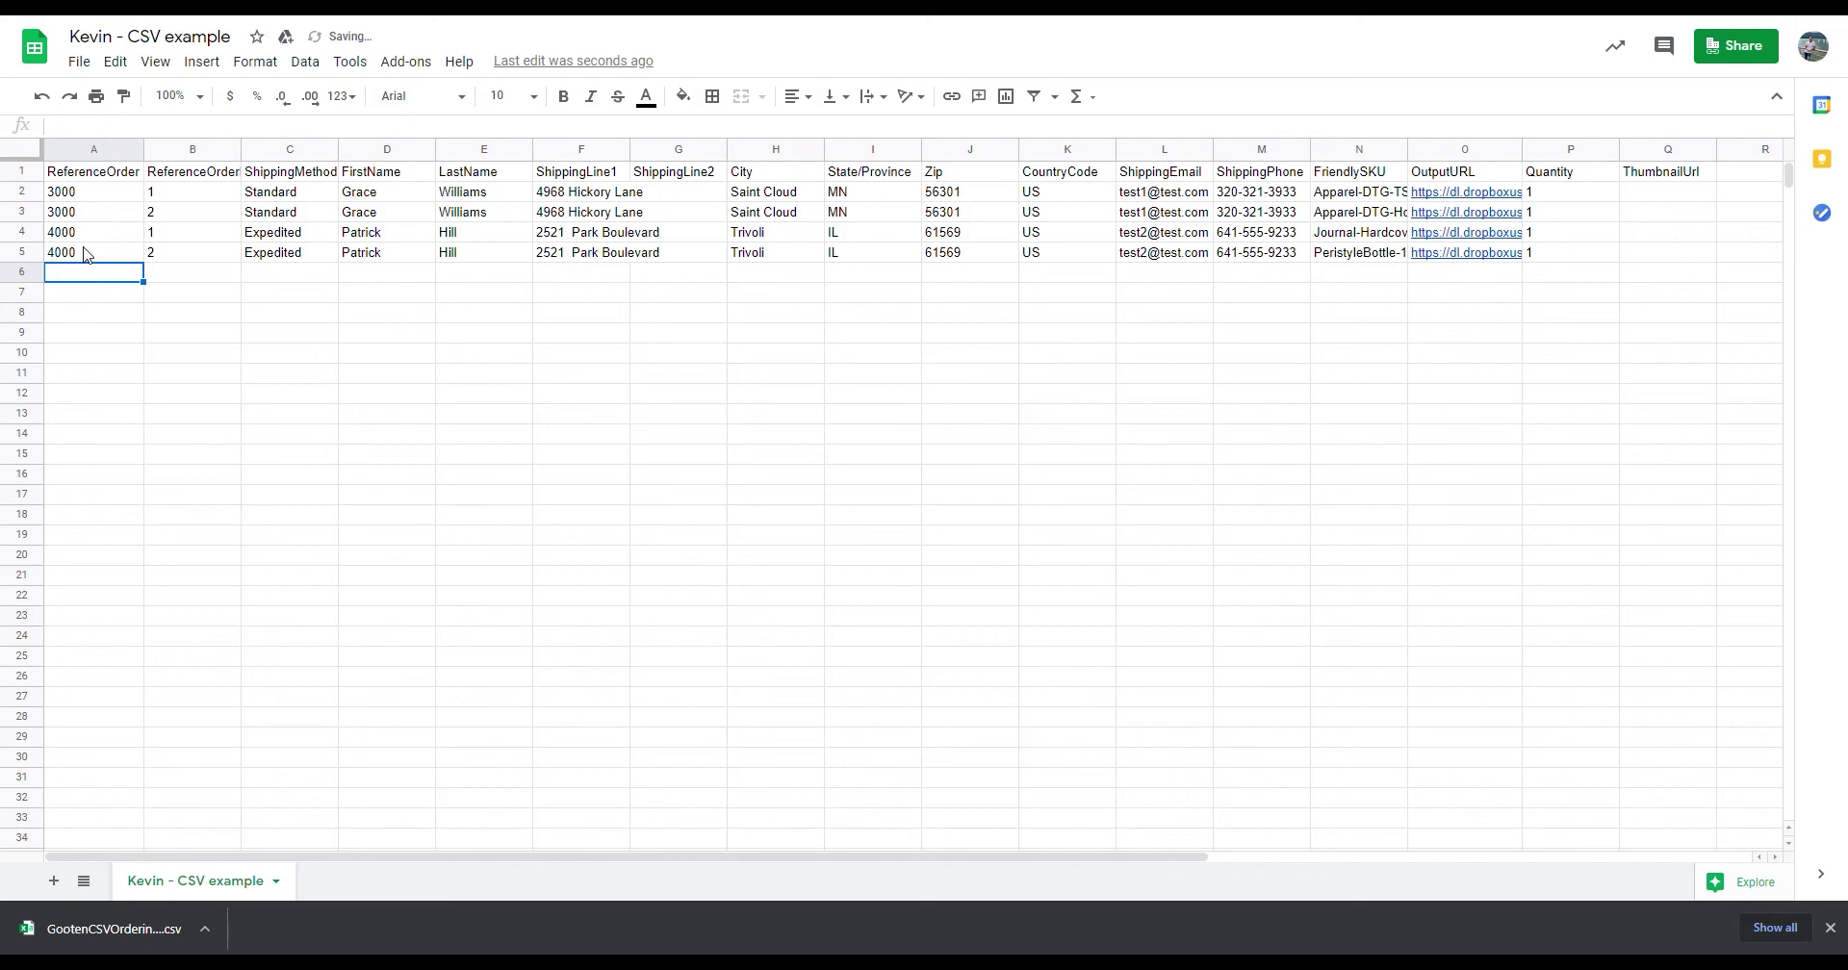
Review the item numbers of the Expedited order, the FriendlySKU values and the OutputURL image links
drag(176, 236, 178, 258)
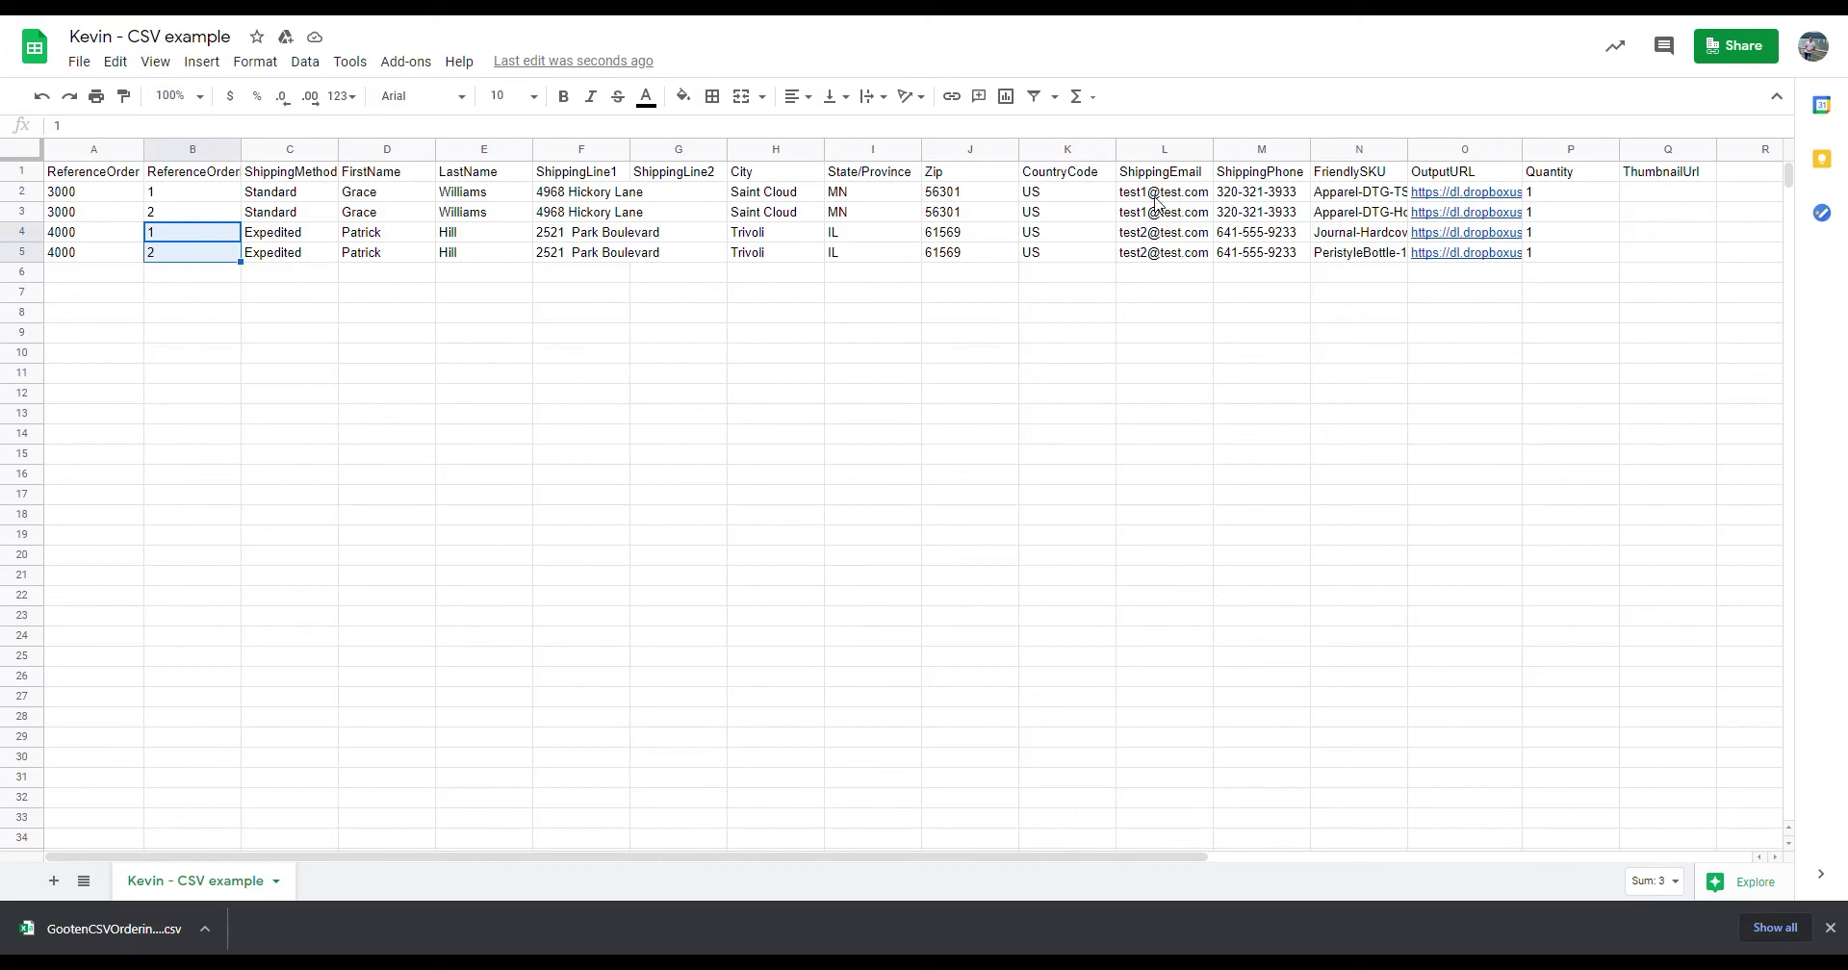
drag(1373, 193, 1376, 253)
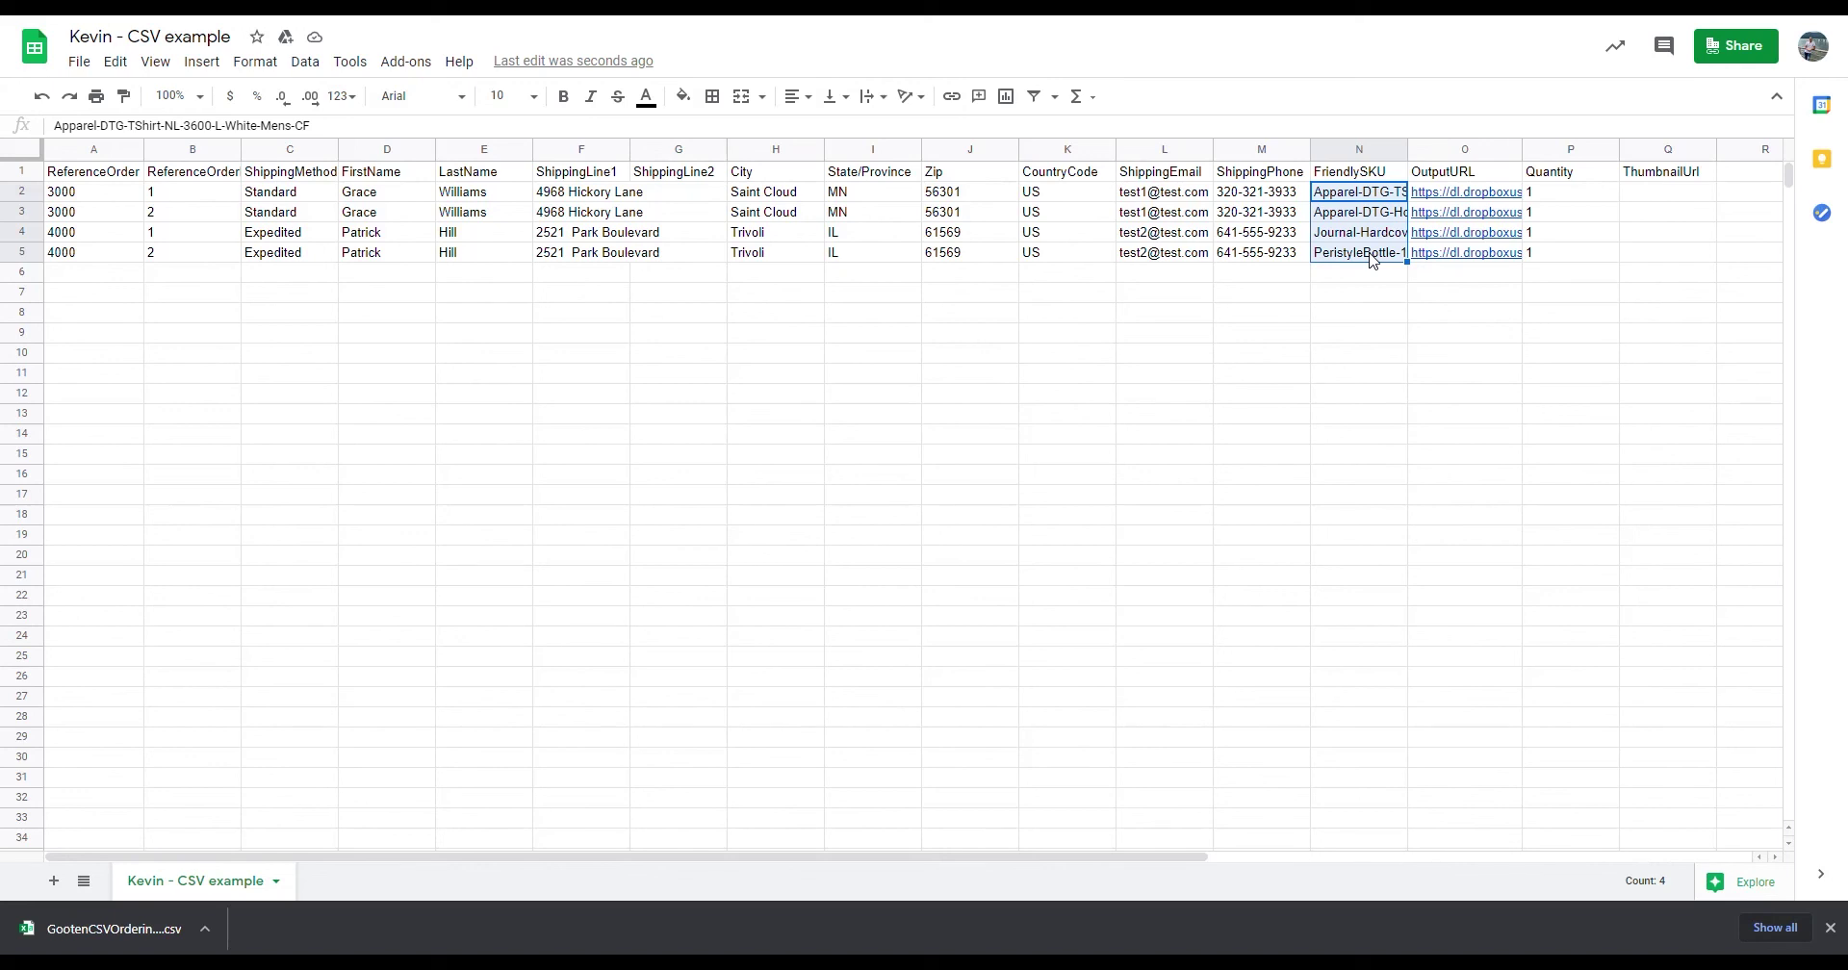
click(1499, 180)
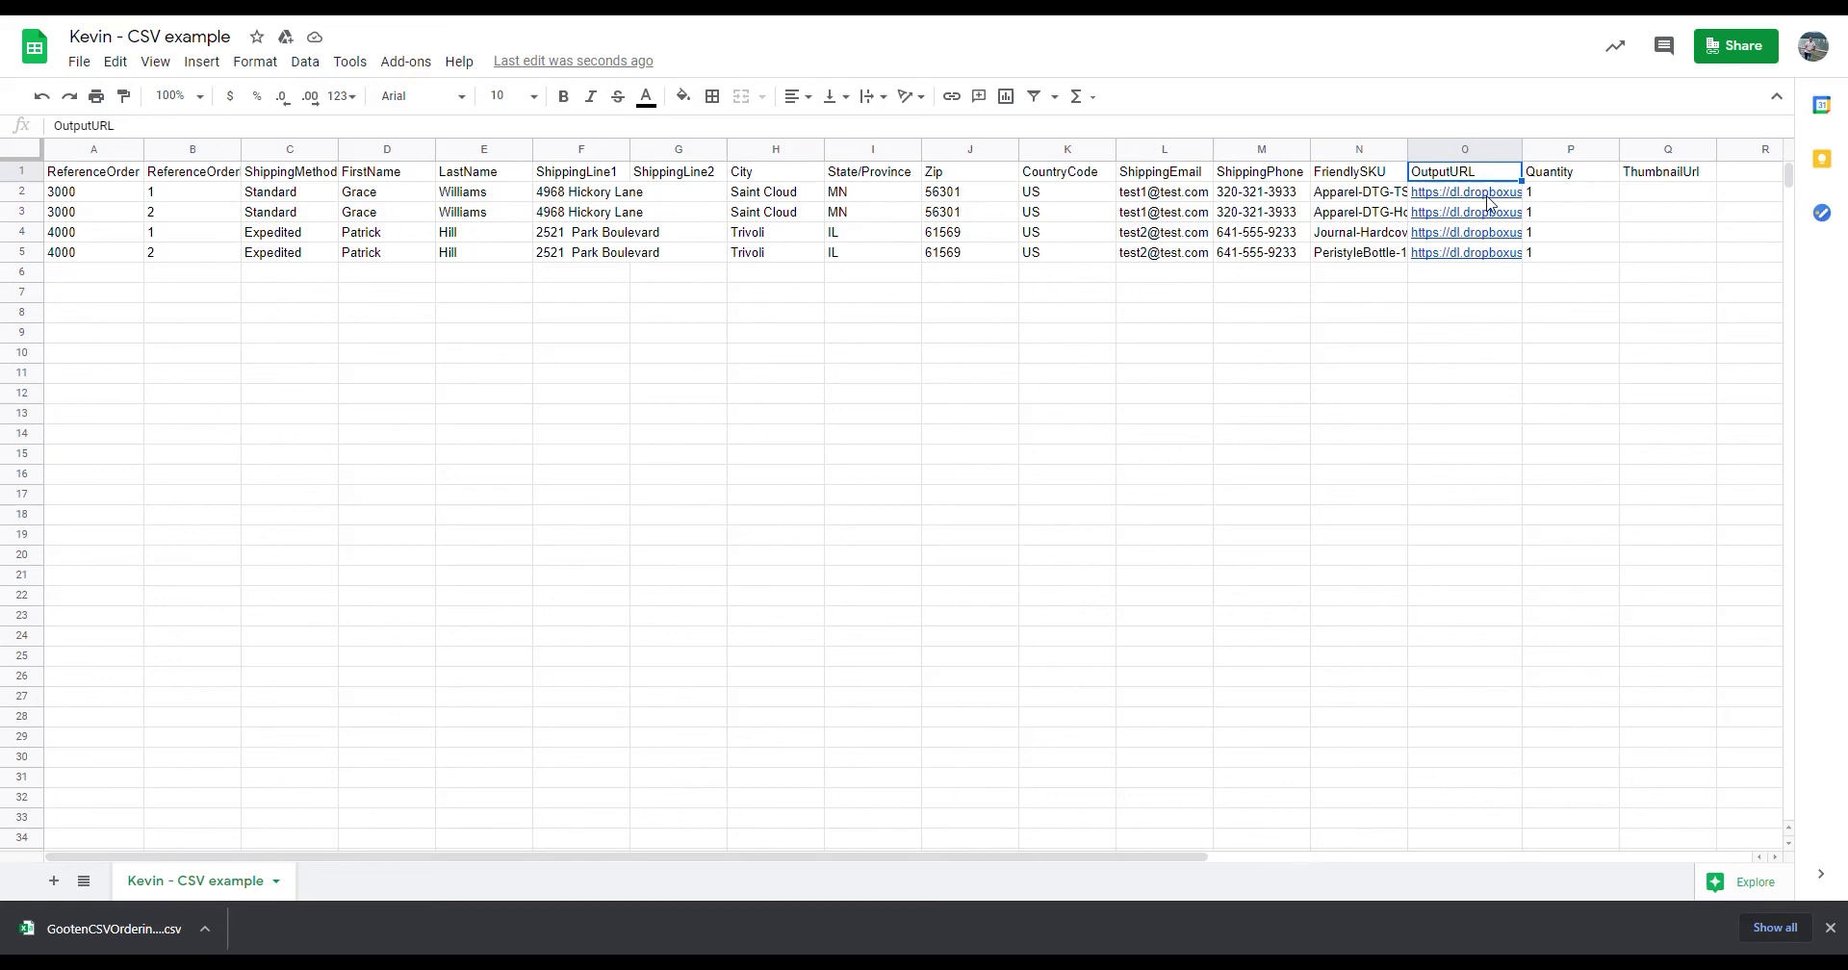
mouse_move(1490, 204)
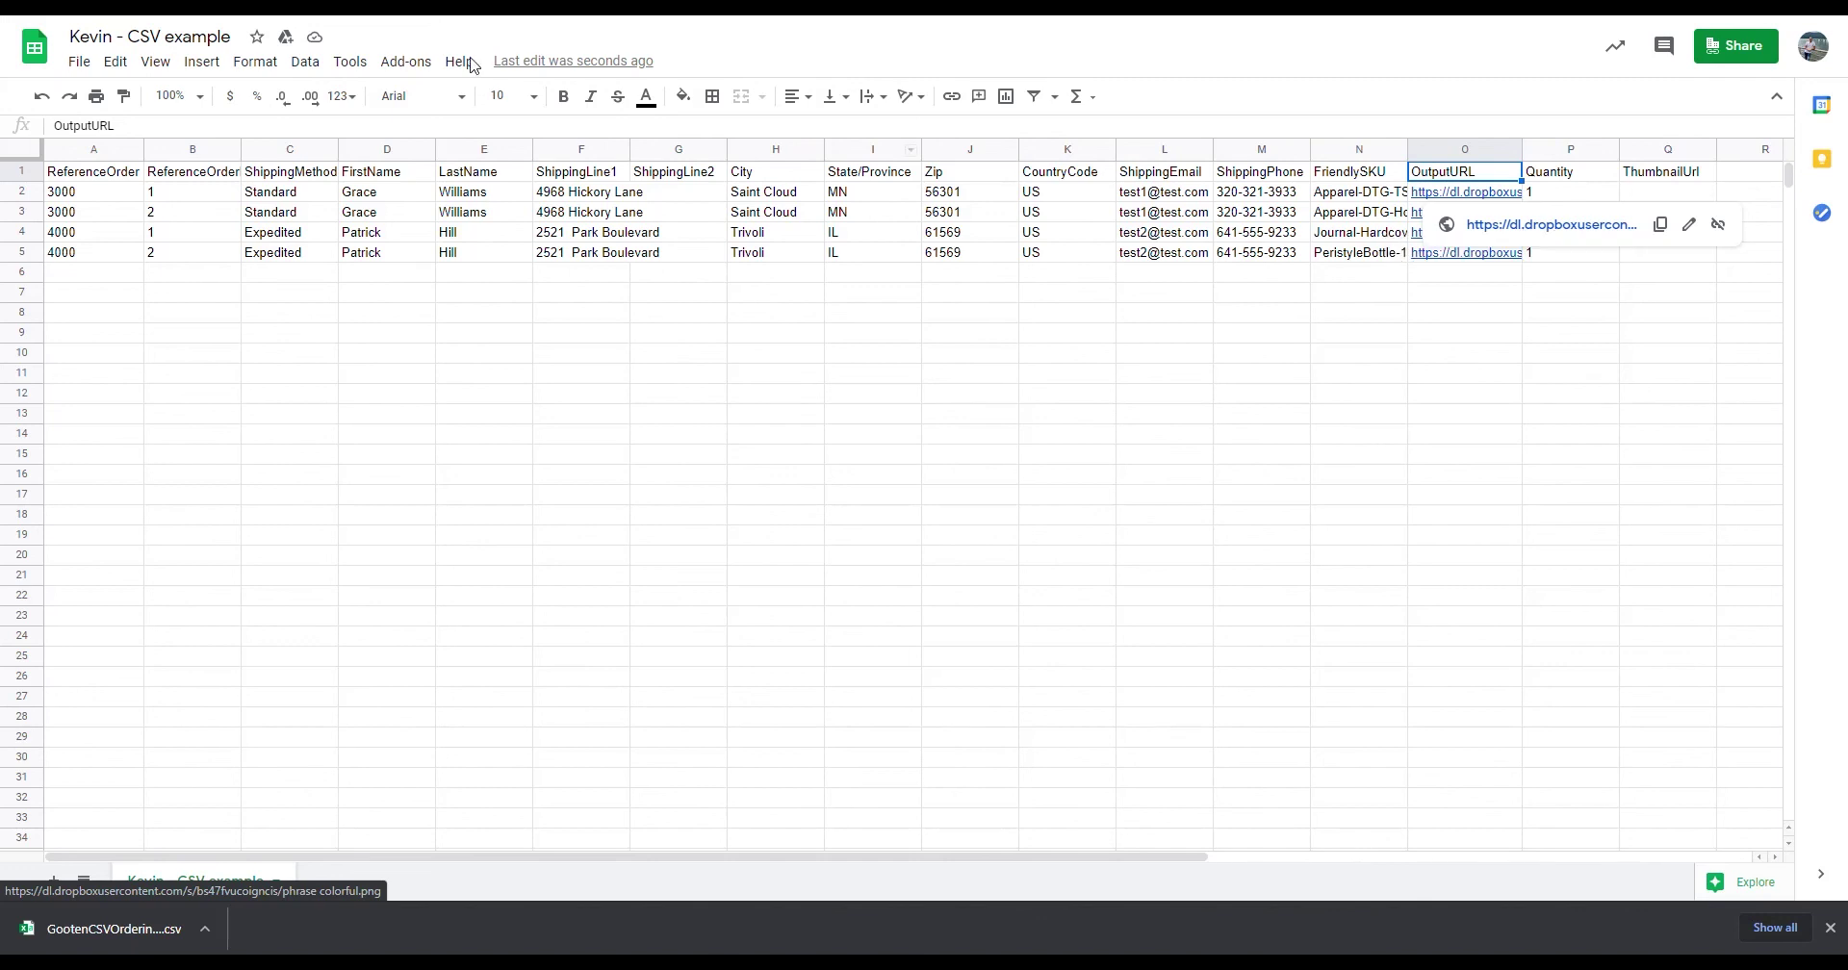
Return to the Gooten import page, open the CSV Template Columns guide and read the column requirements for ordering with a CSV file
key(ctrl+Tab)
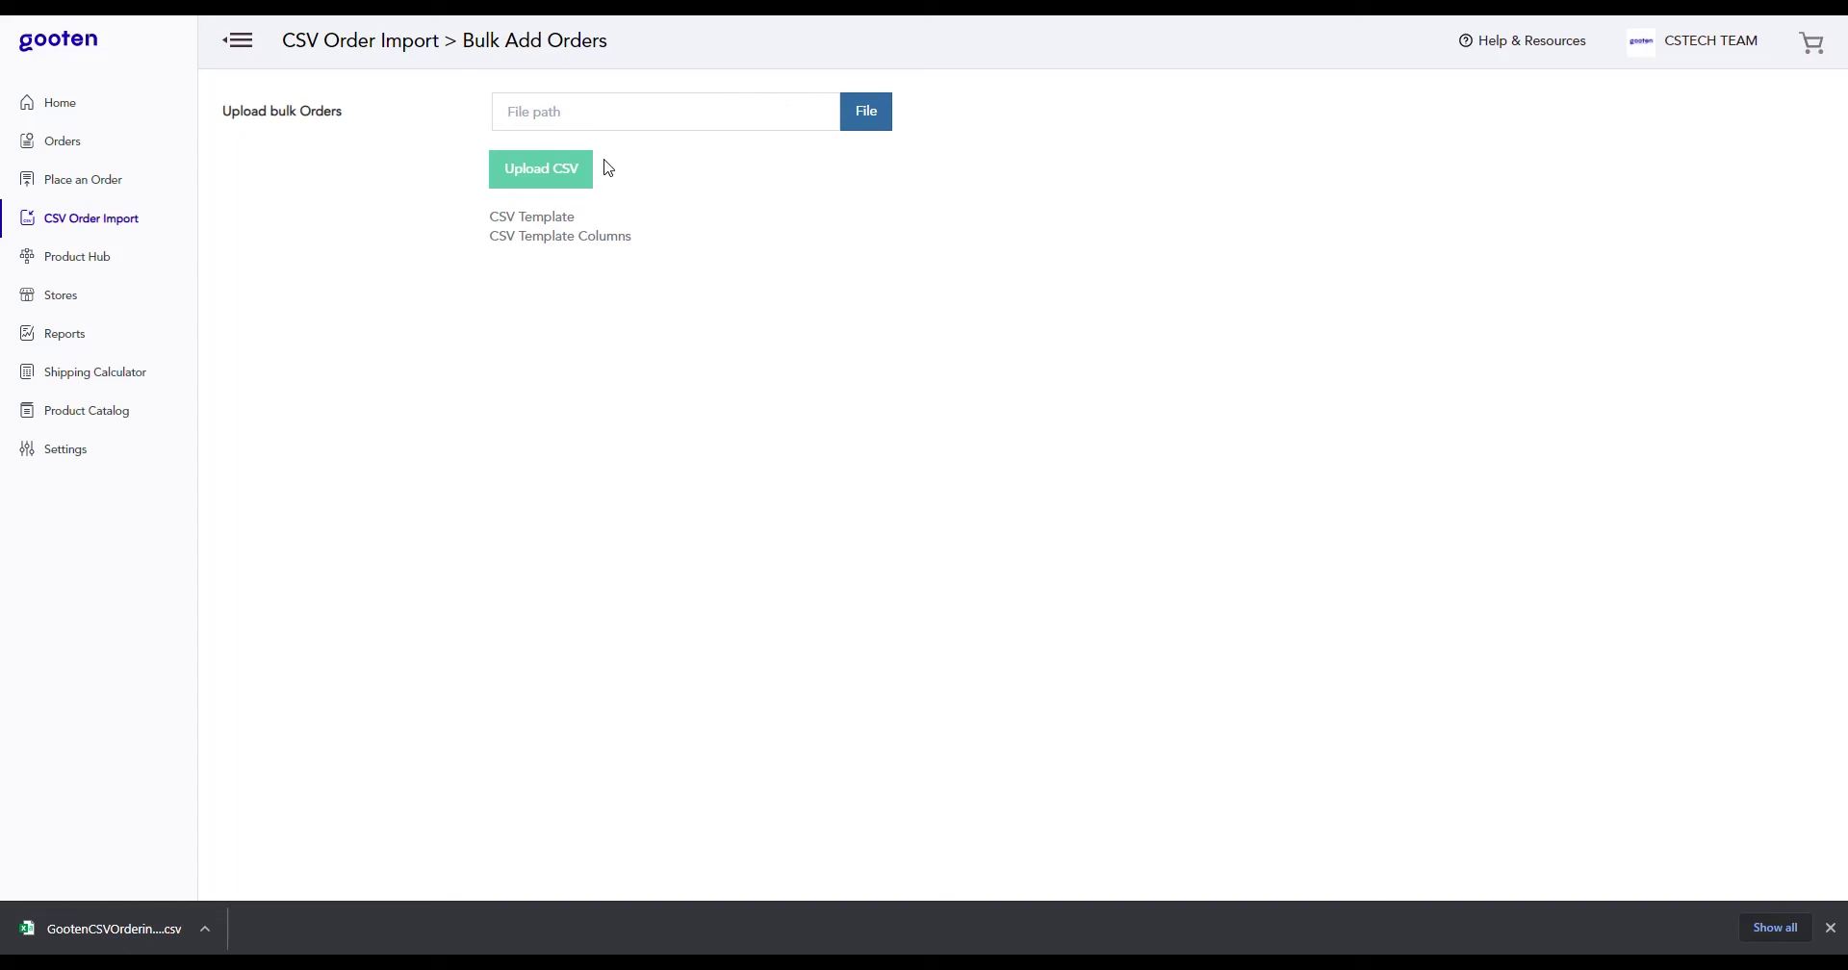
click(608, 241)
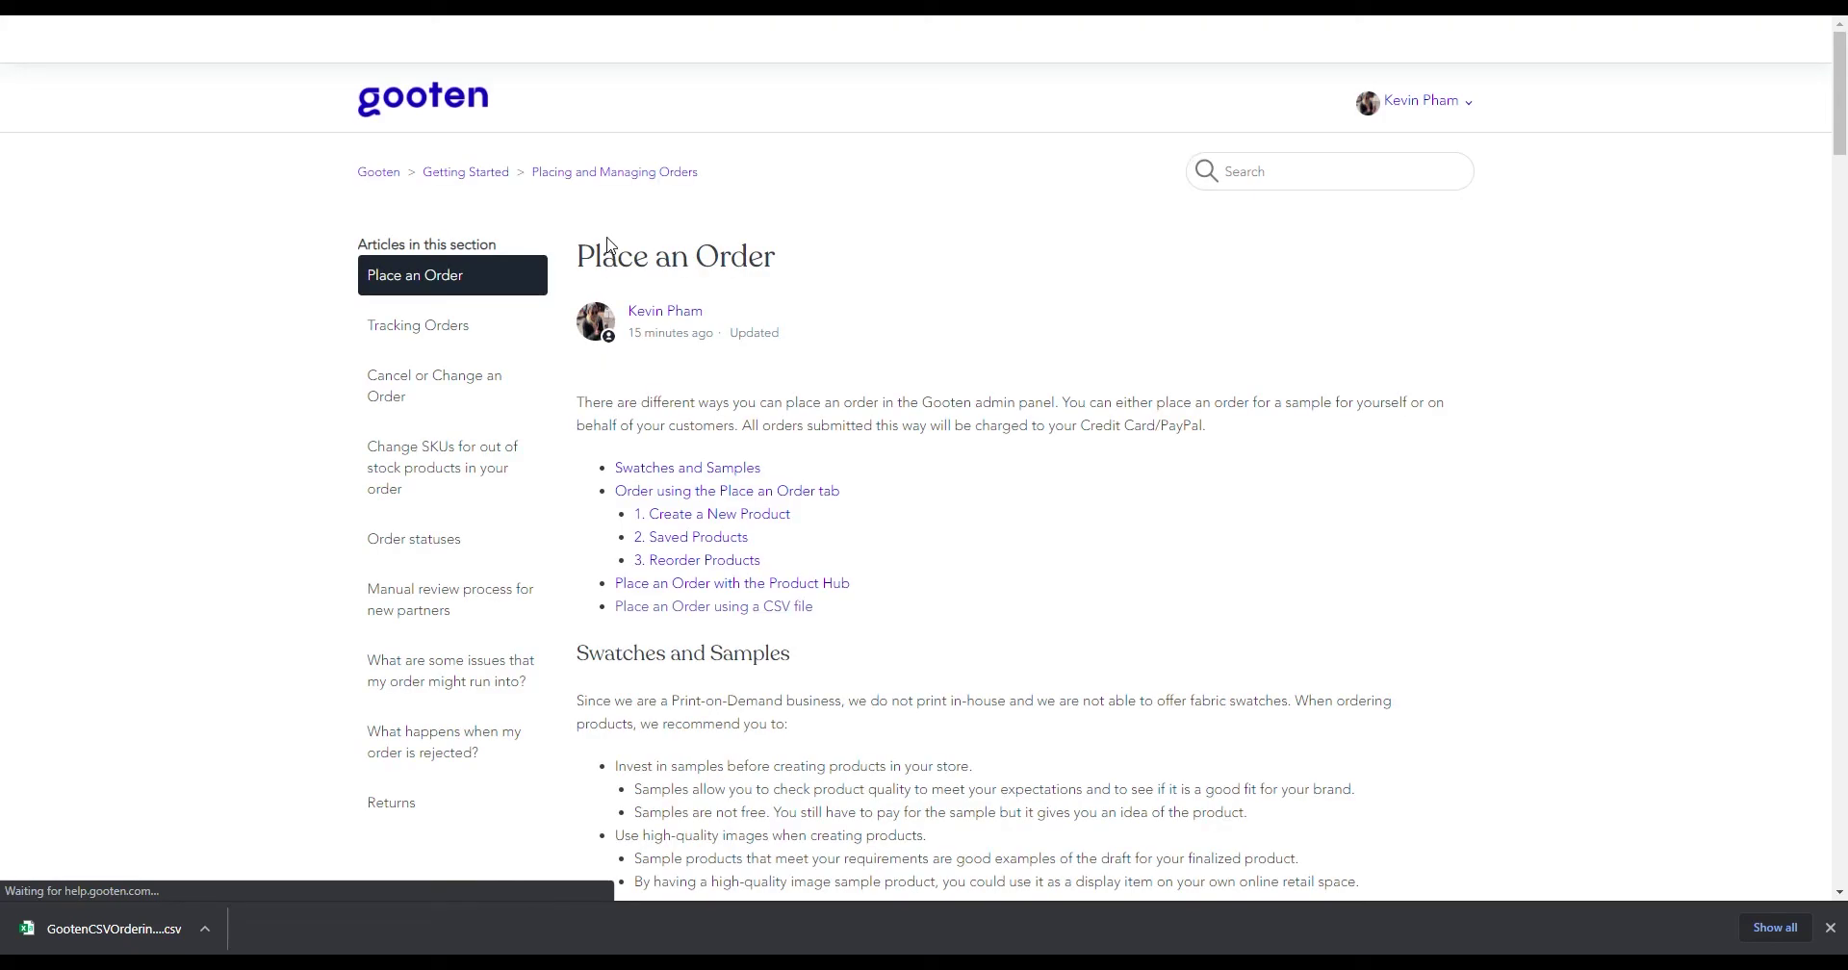
click(680, 608)
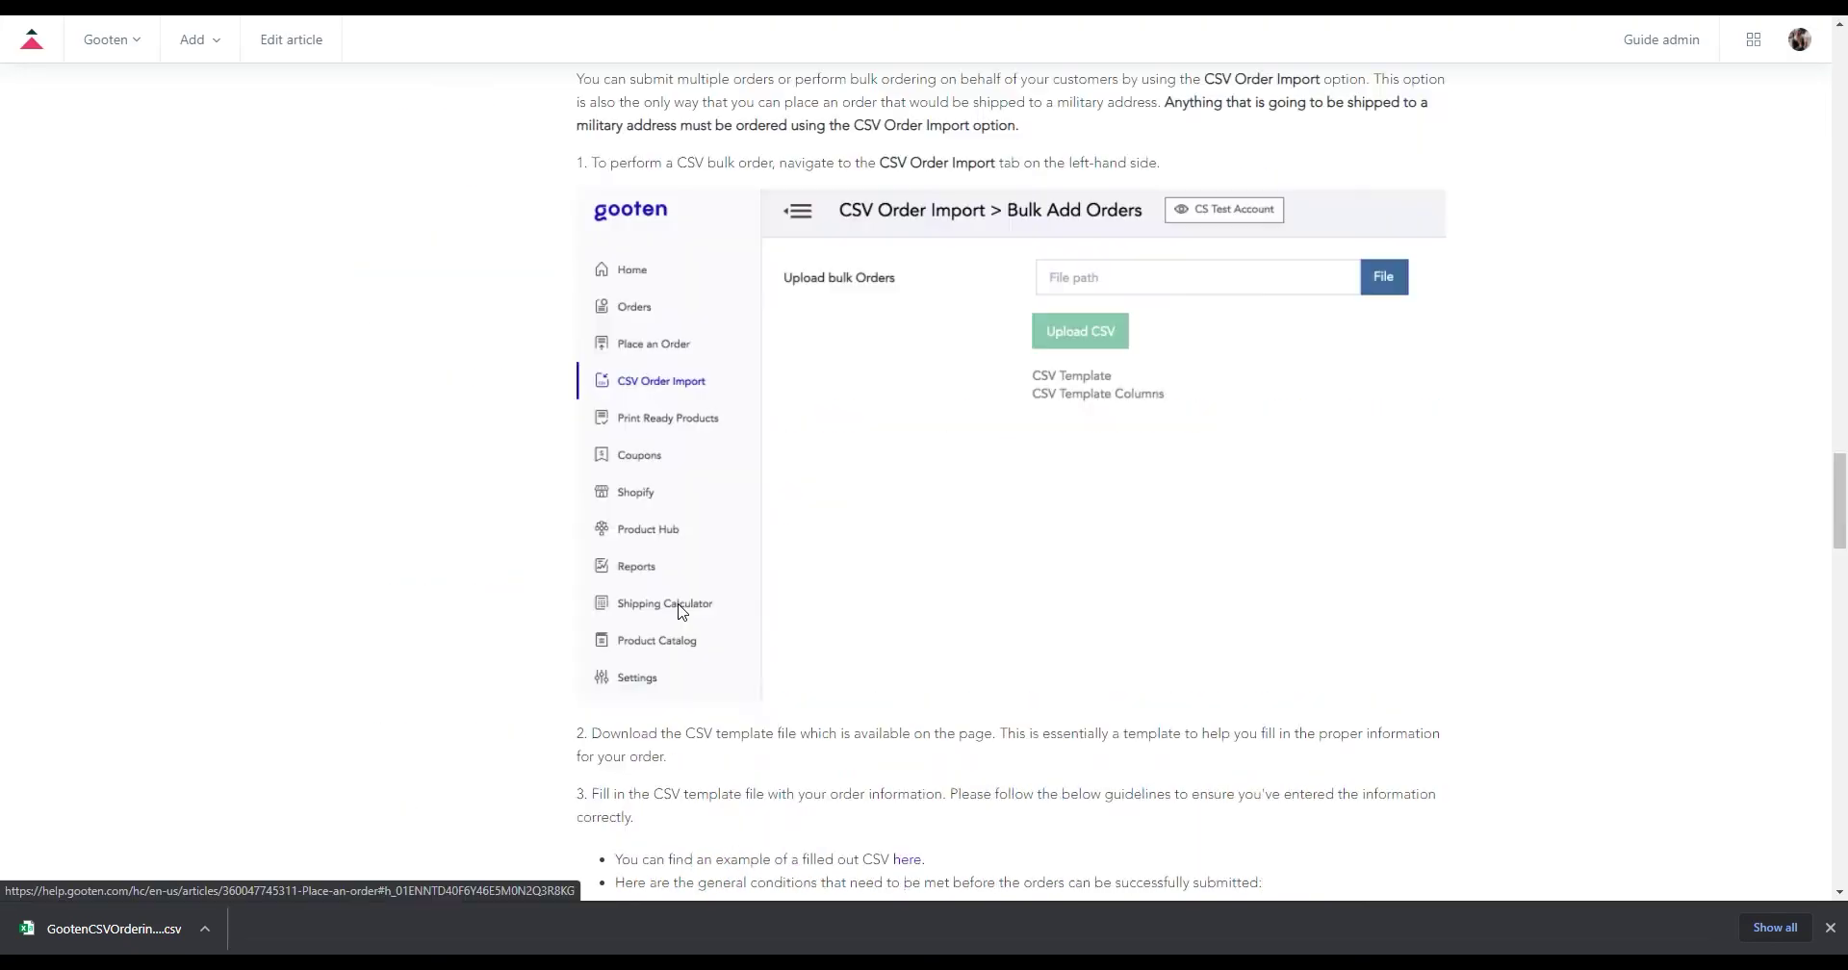
scroll(680, 612, down, 5)
scroll(680, 612, down, 5)
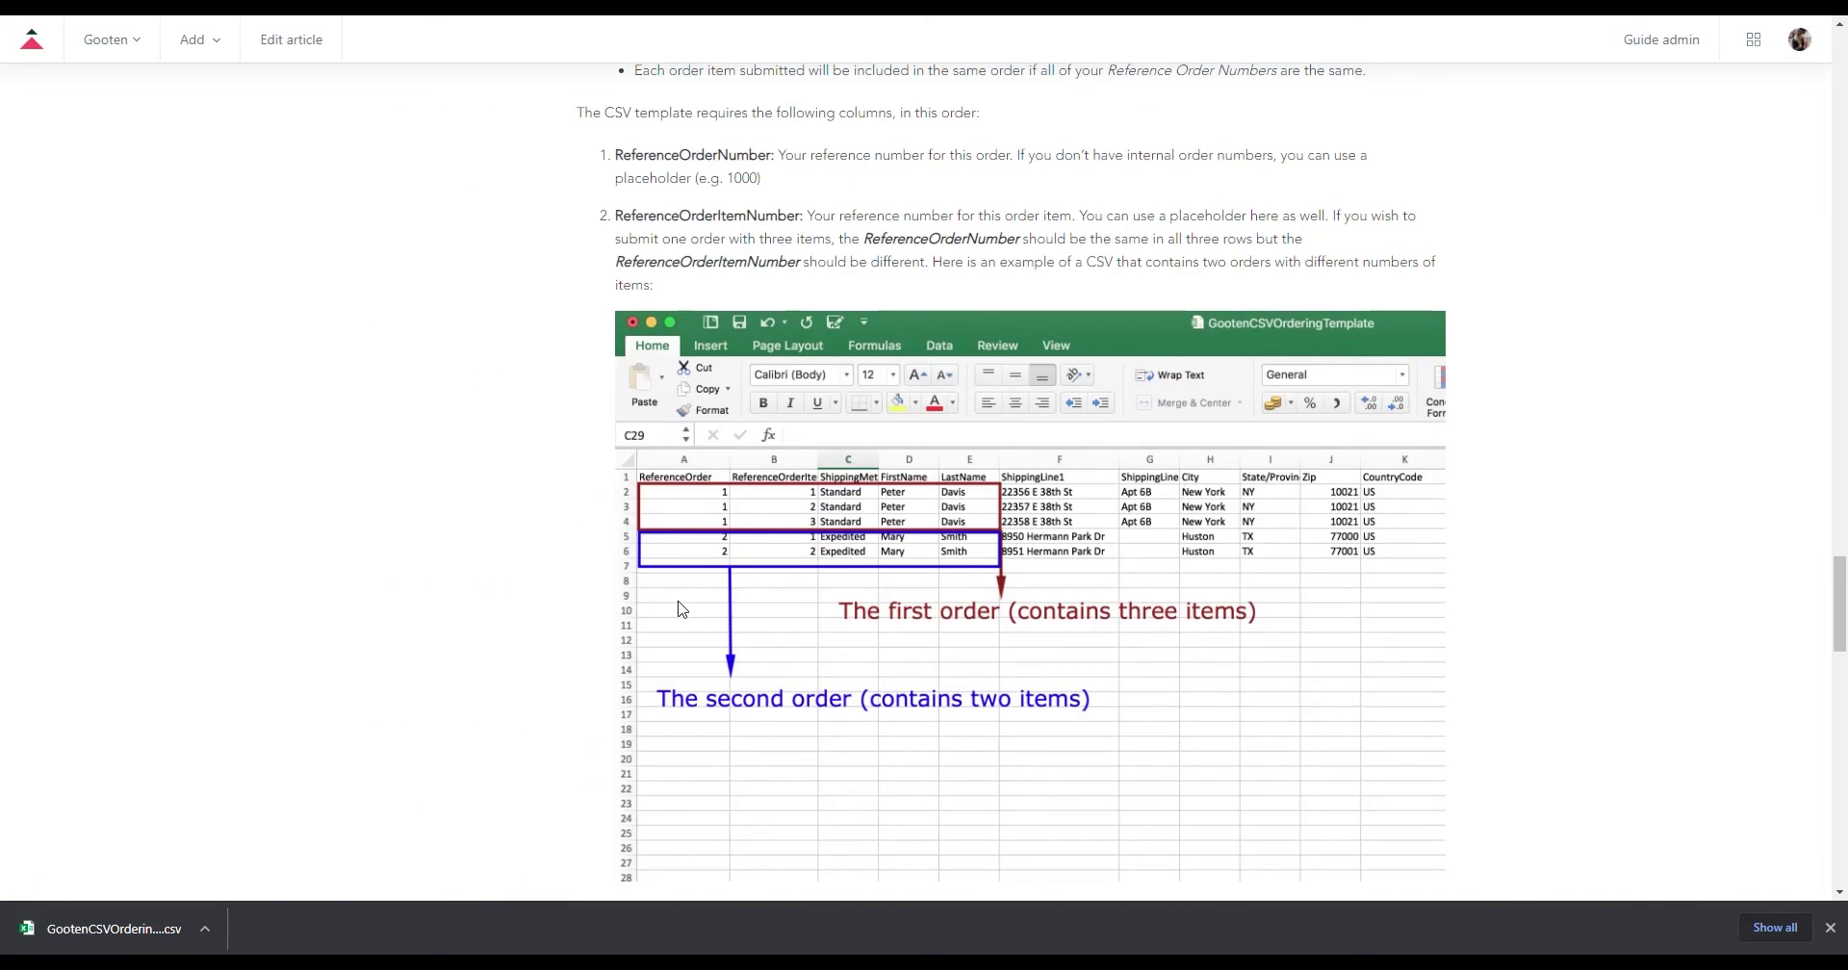
scroll(789, 222, down, 7)
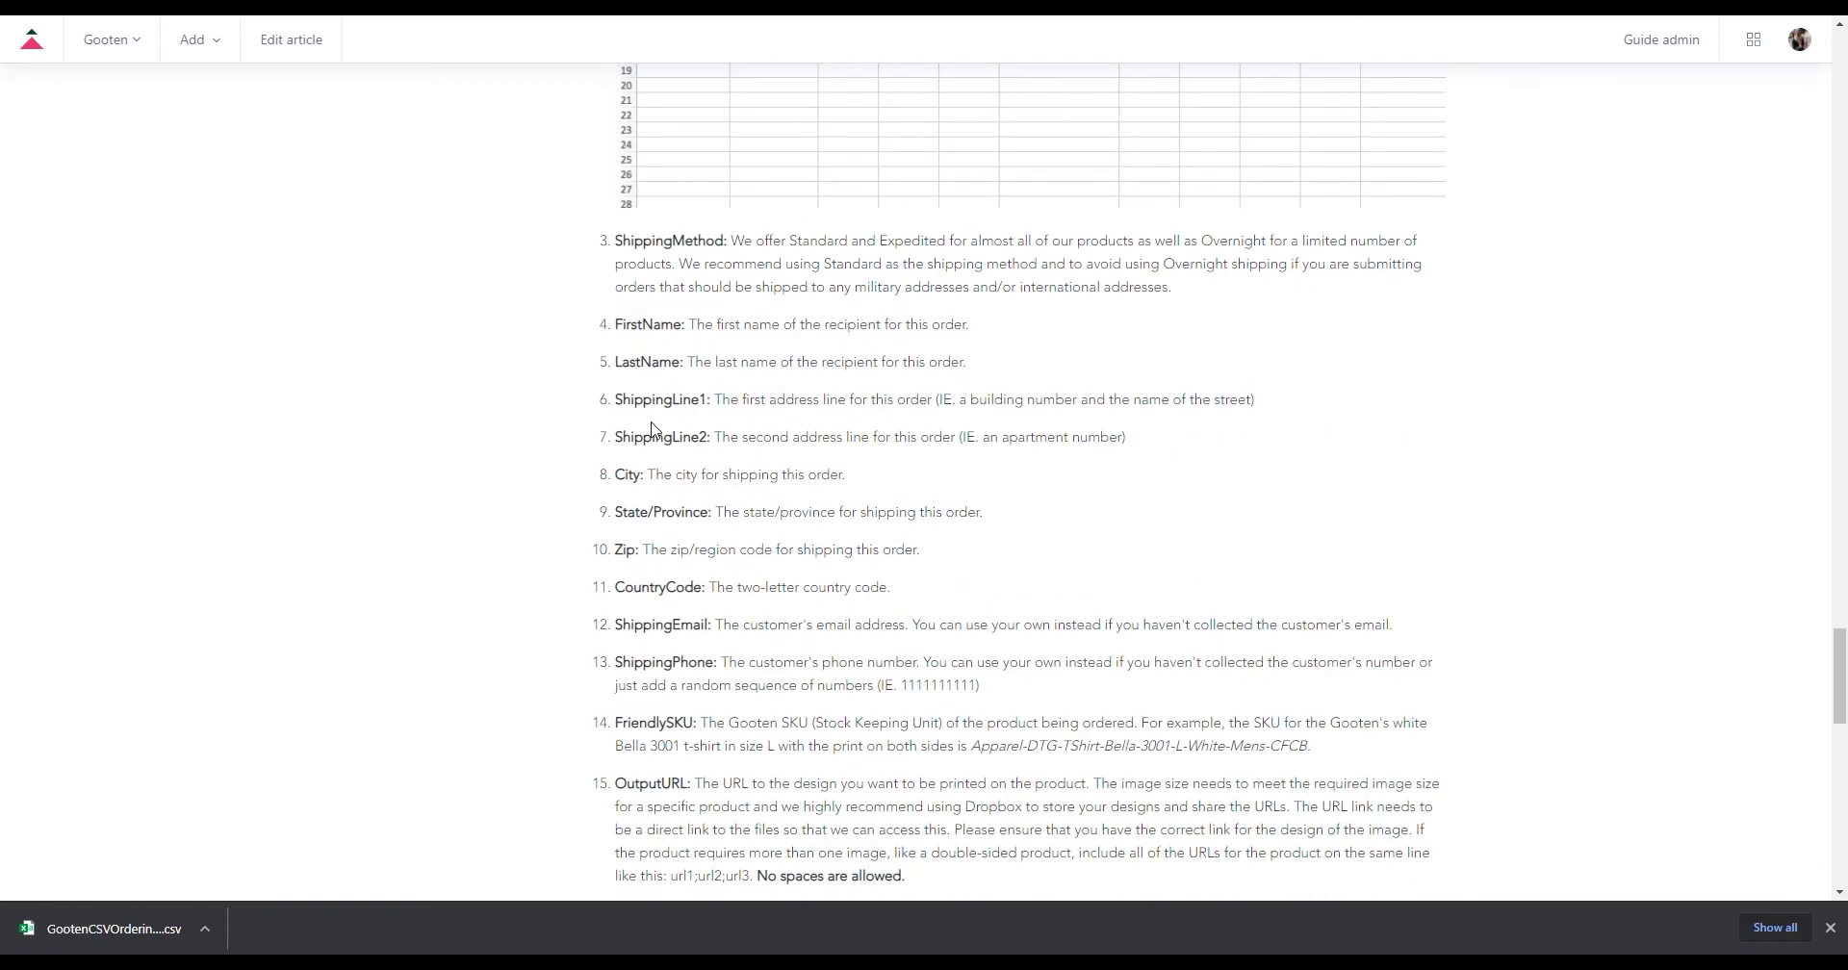
scroll(651, 429, down, 4)
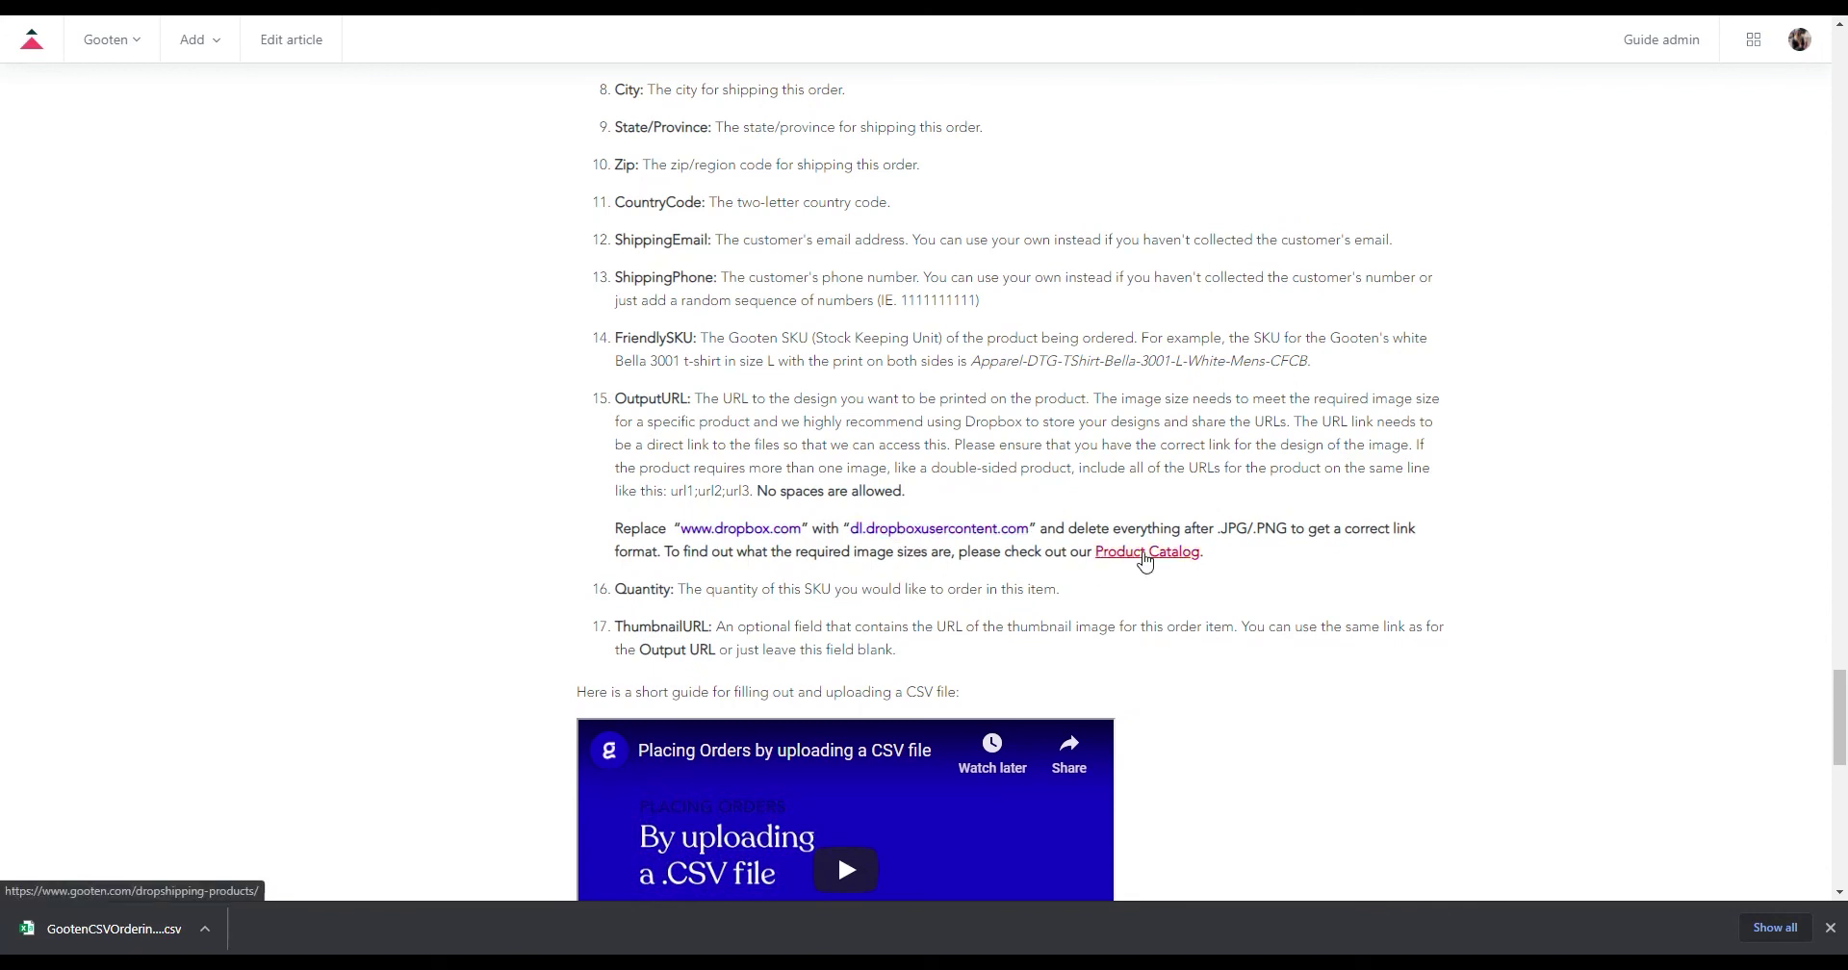
Return to the bulk import page, upload CSV Example from the Gooten Examples folder and submit its orders
key(ctrl+Tab)
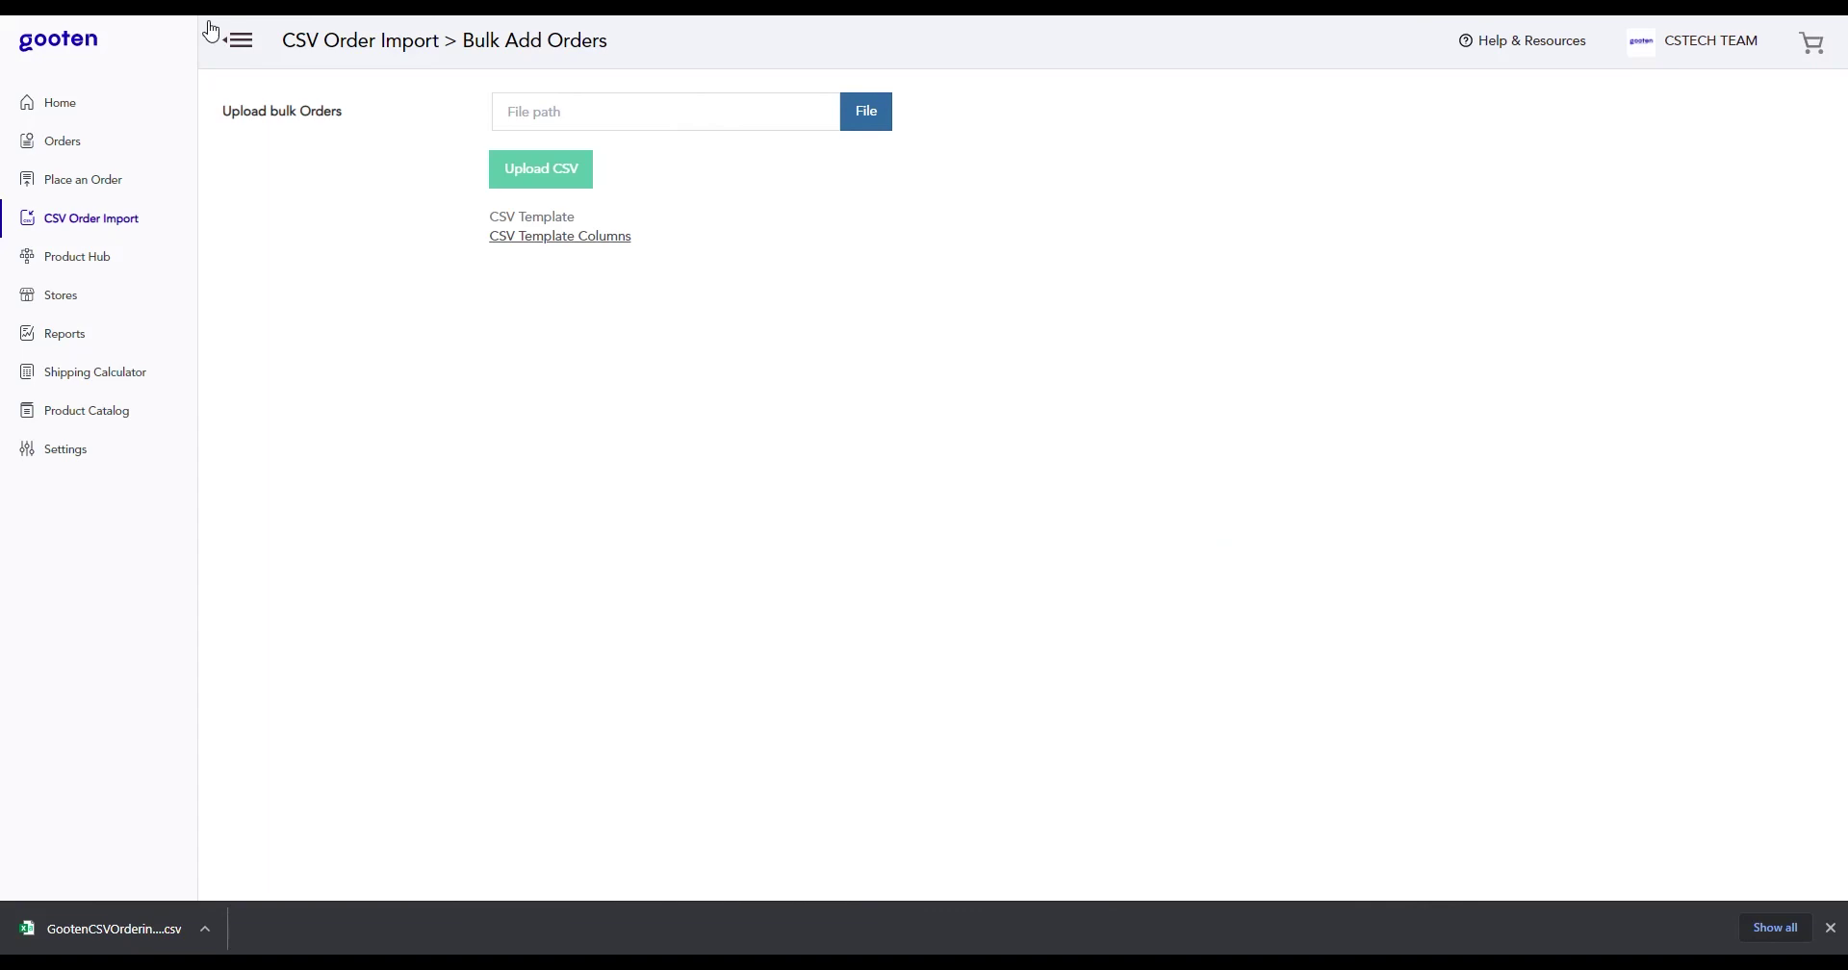
click(870, 125)
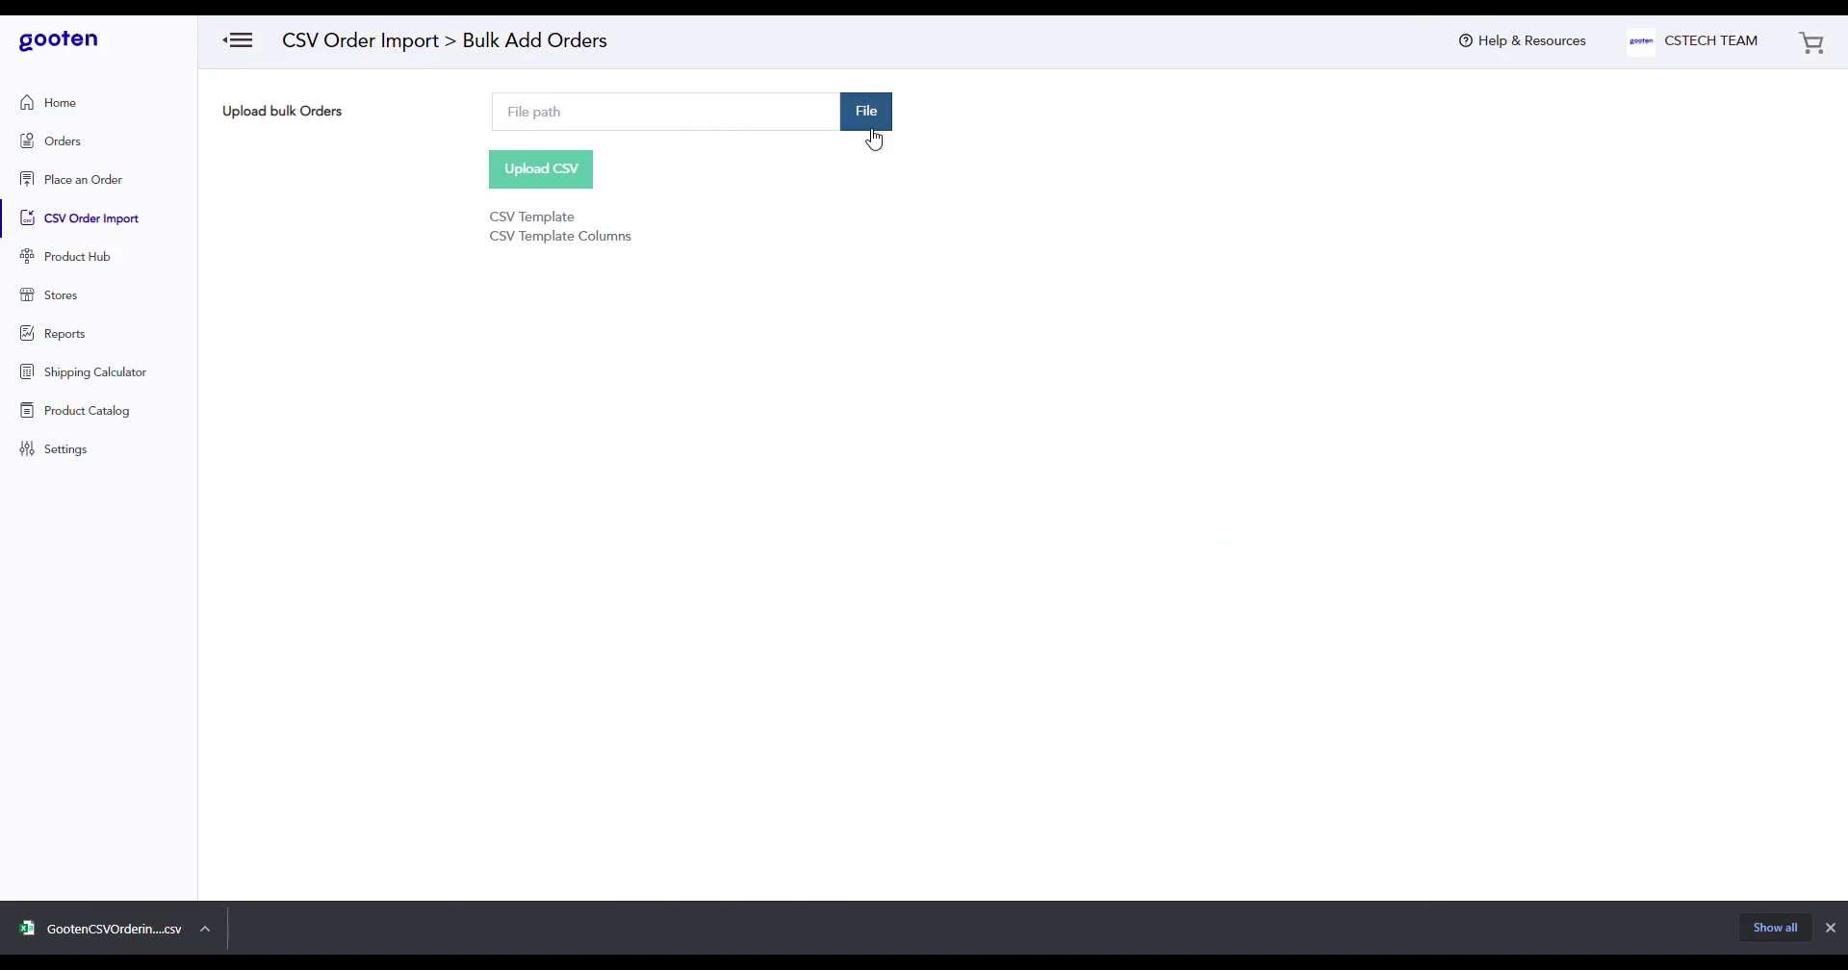
click(530, 163)
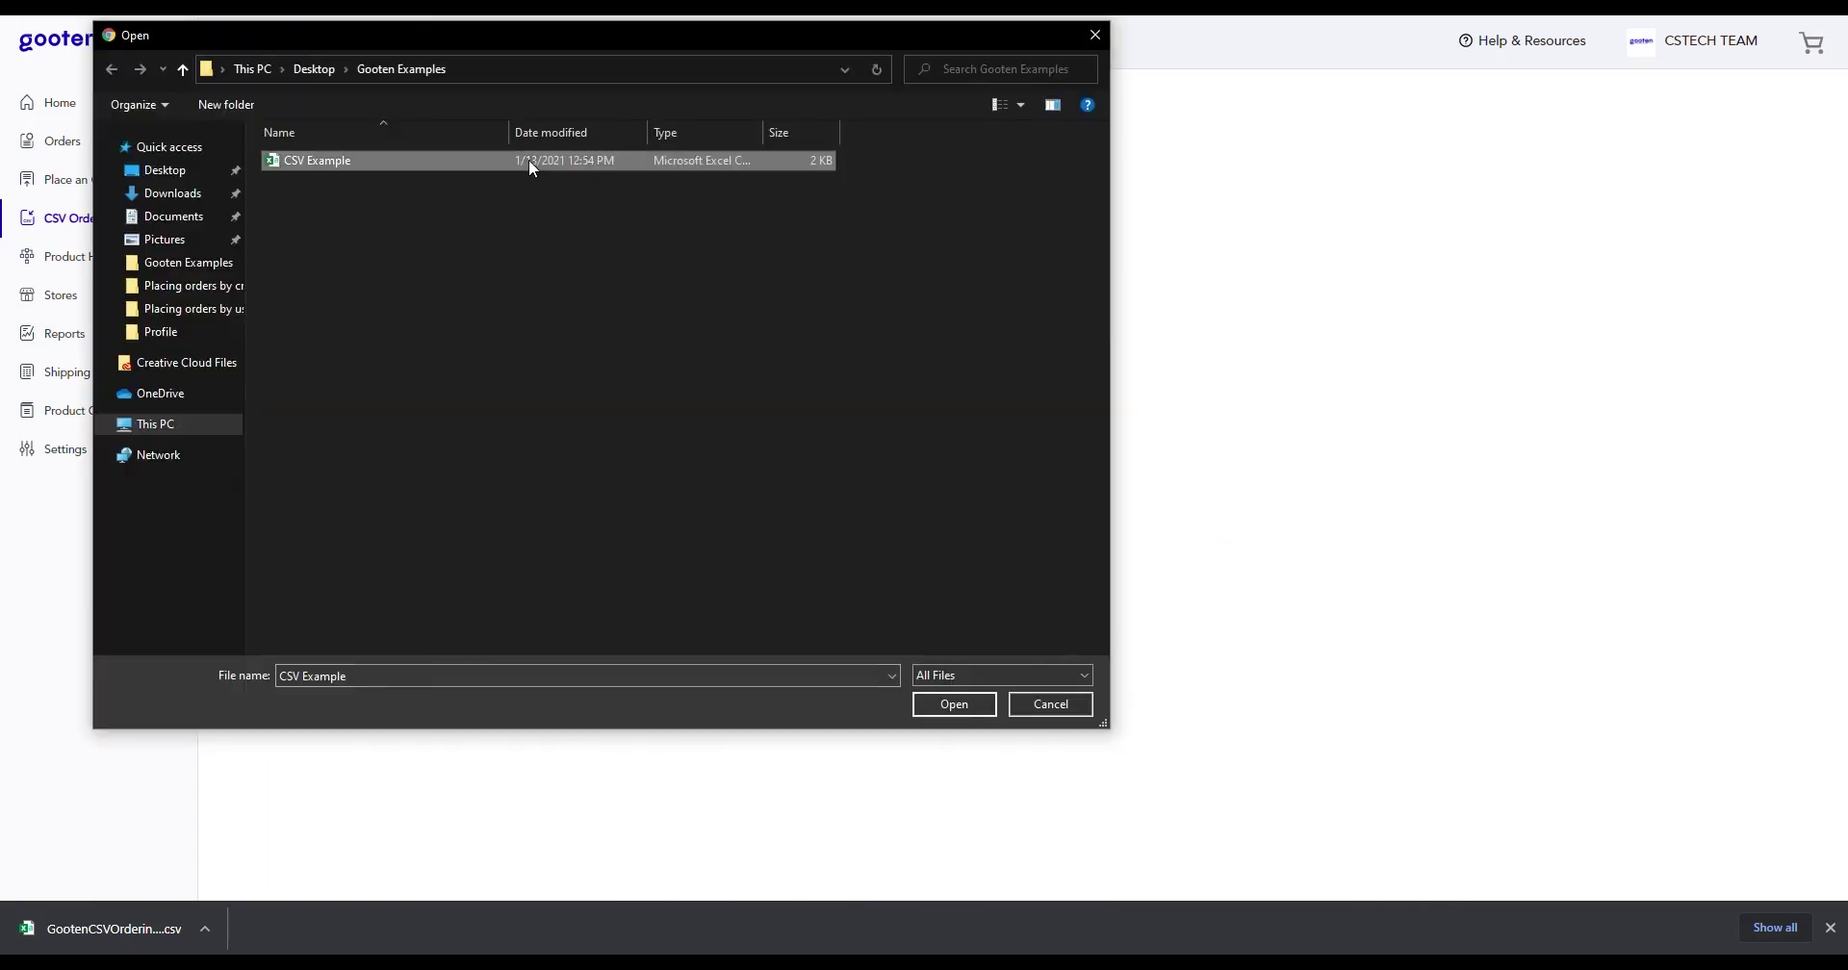
click(955, 704)
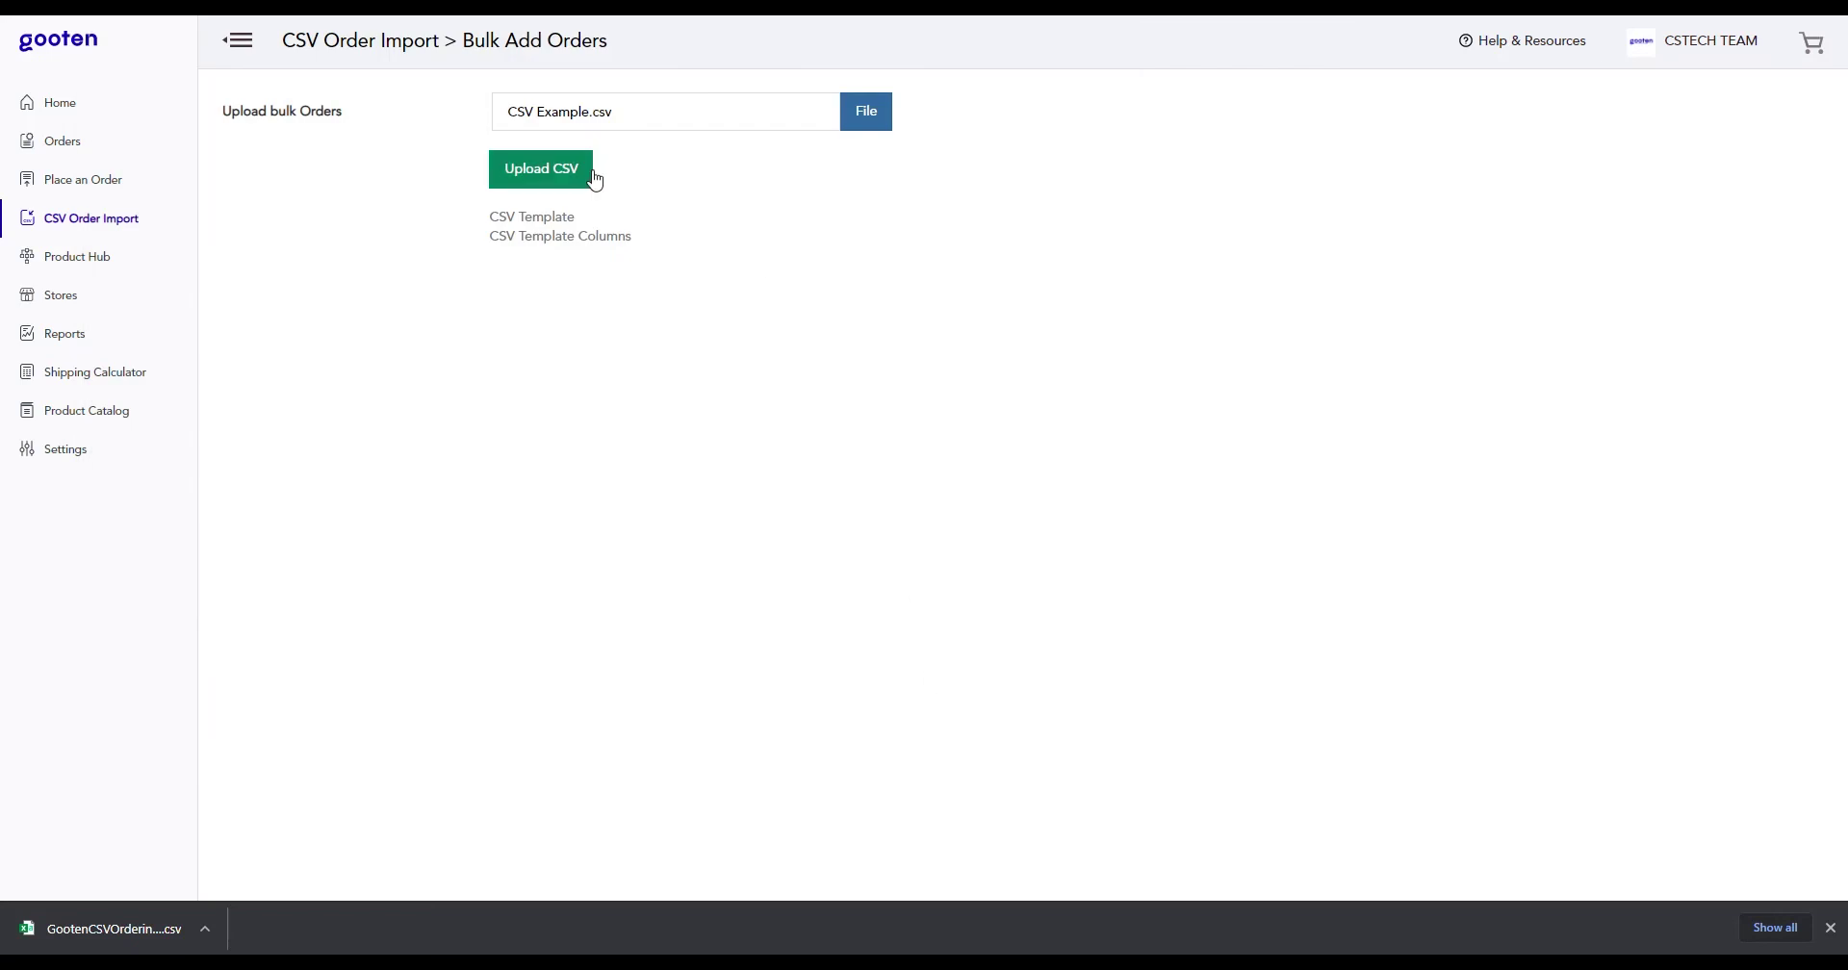
click(570, 181)
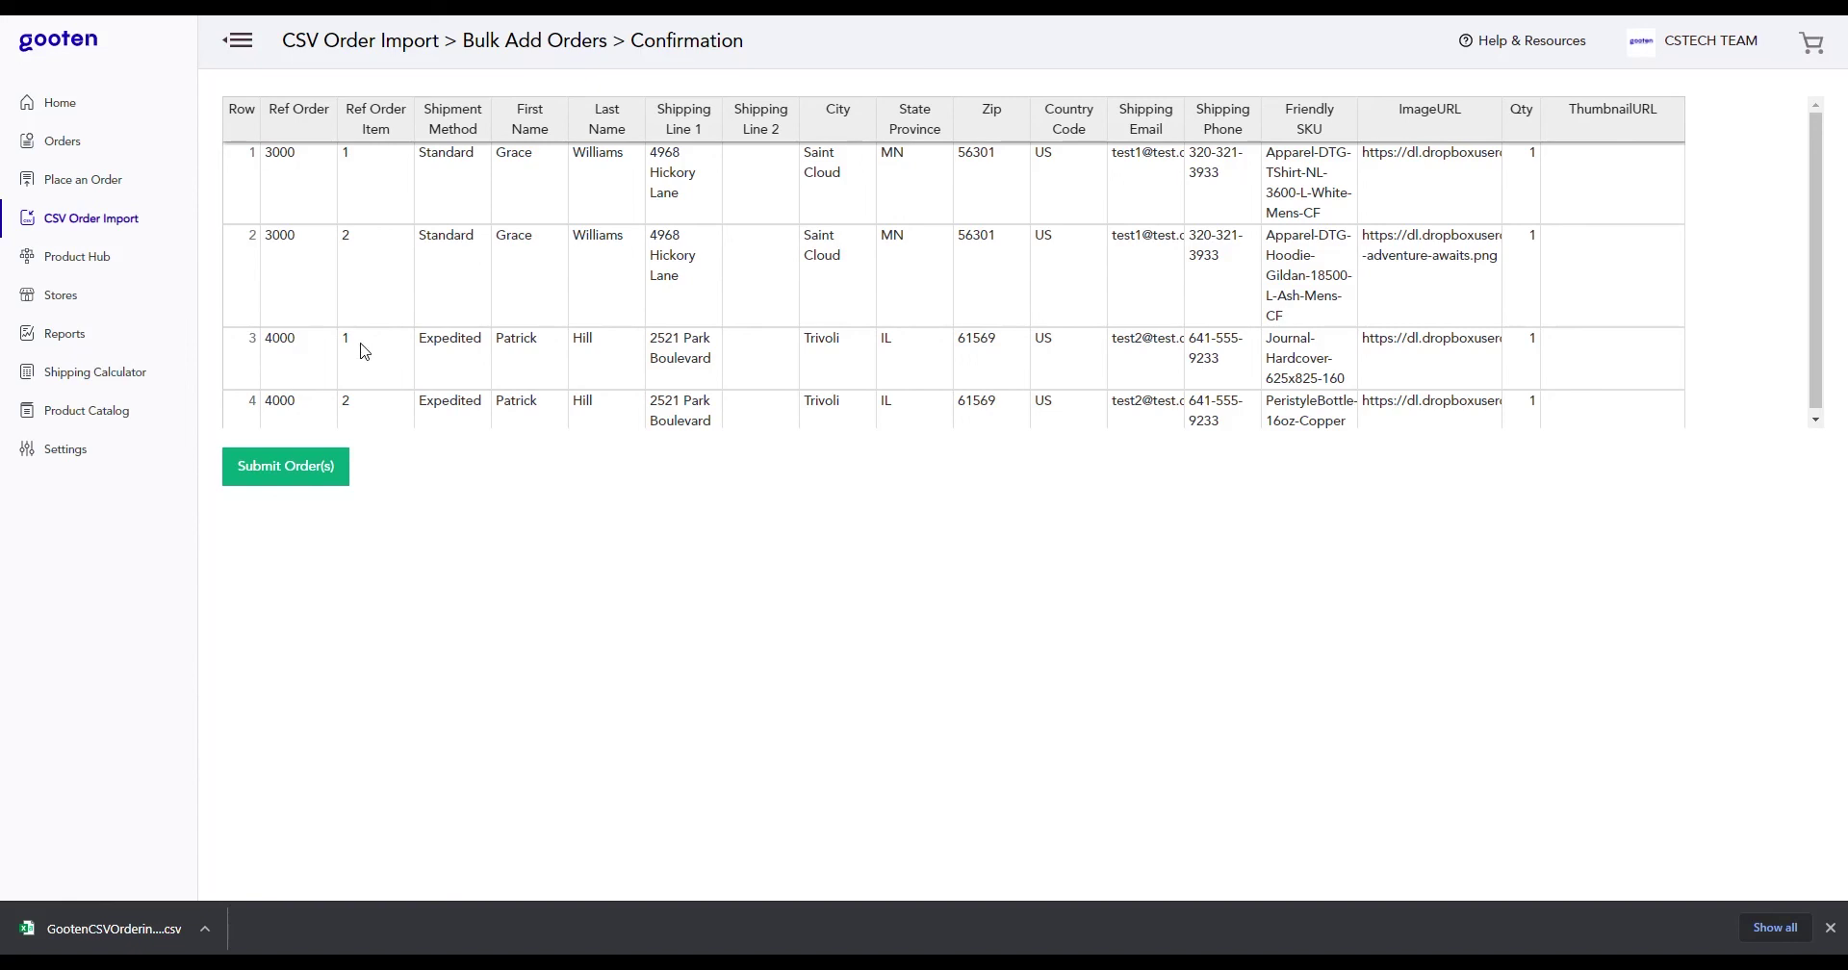
click(309, 486)
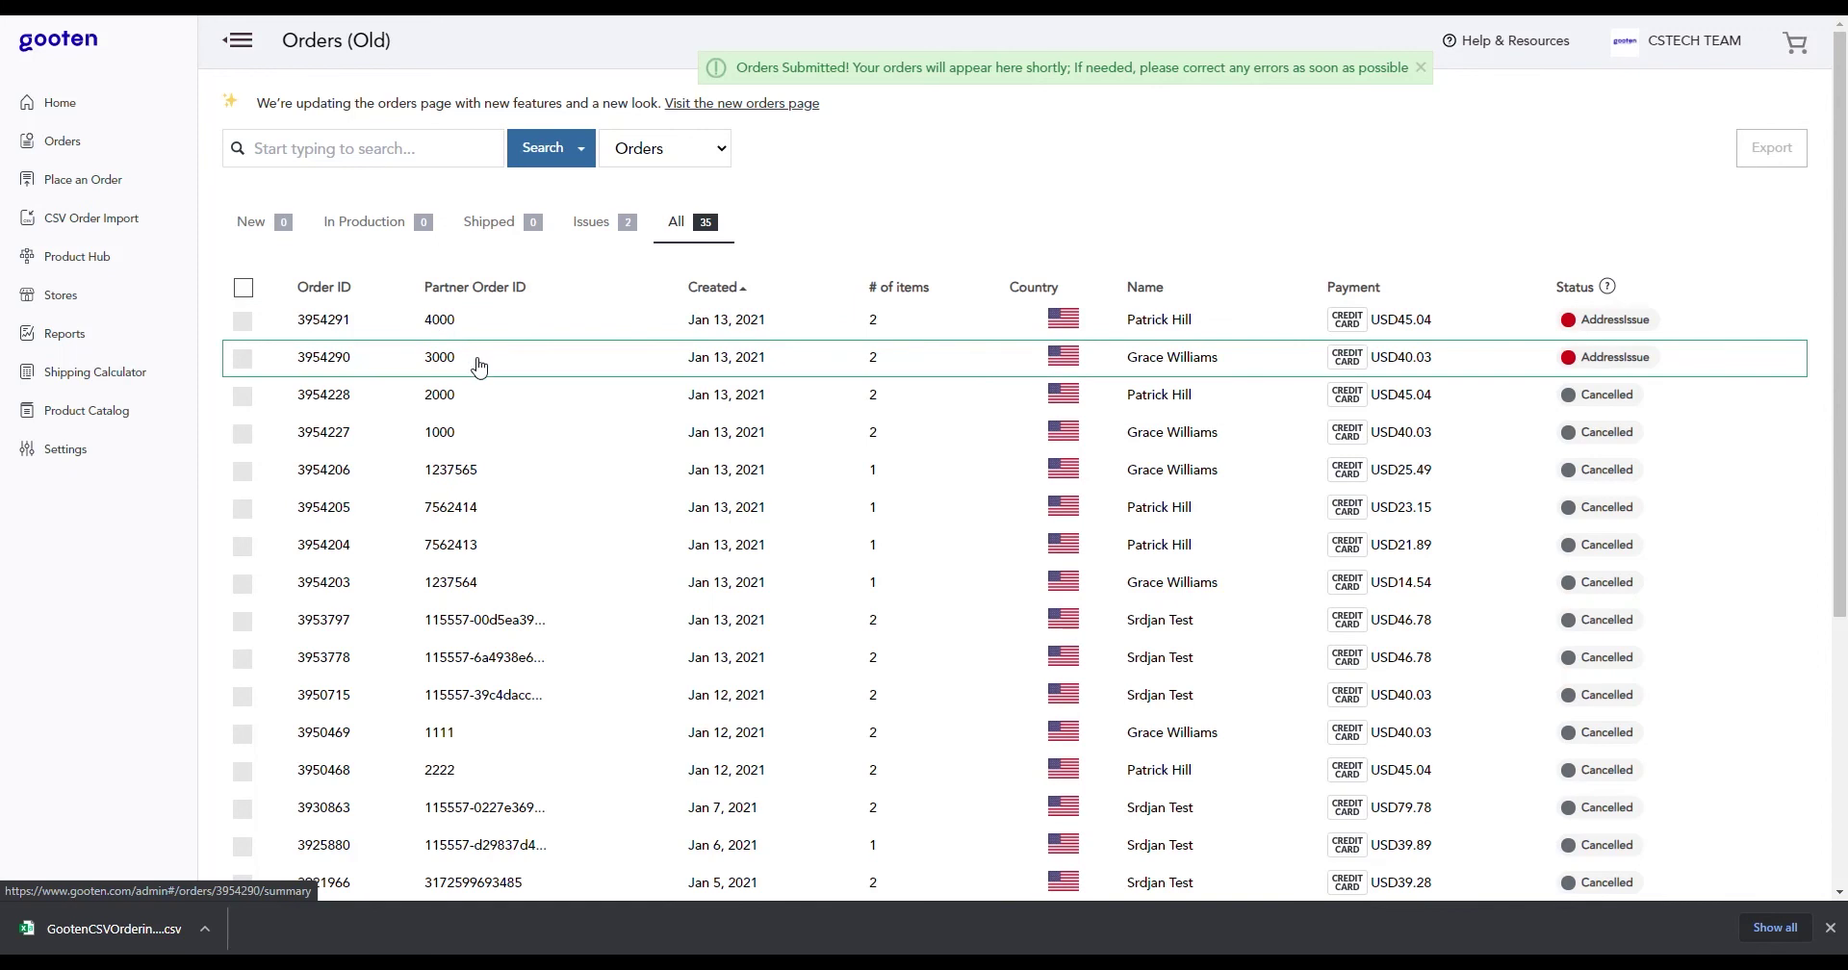
Open the newly imported Standard-shipping order, second in the orders list, and examine its summary, item details and artwork
click(478, 366)
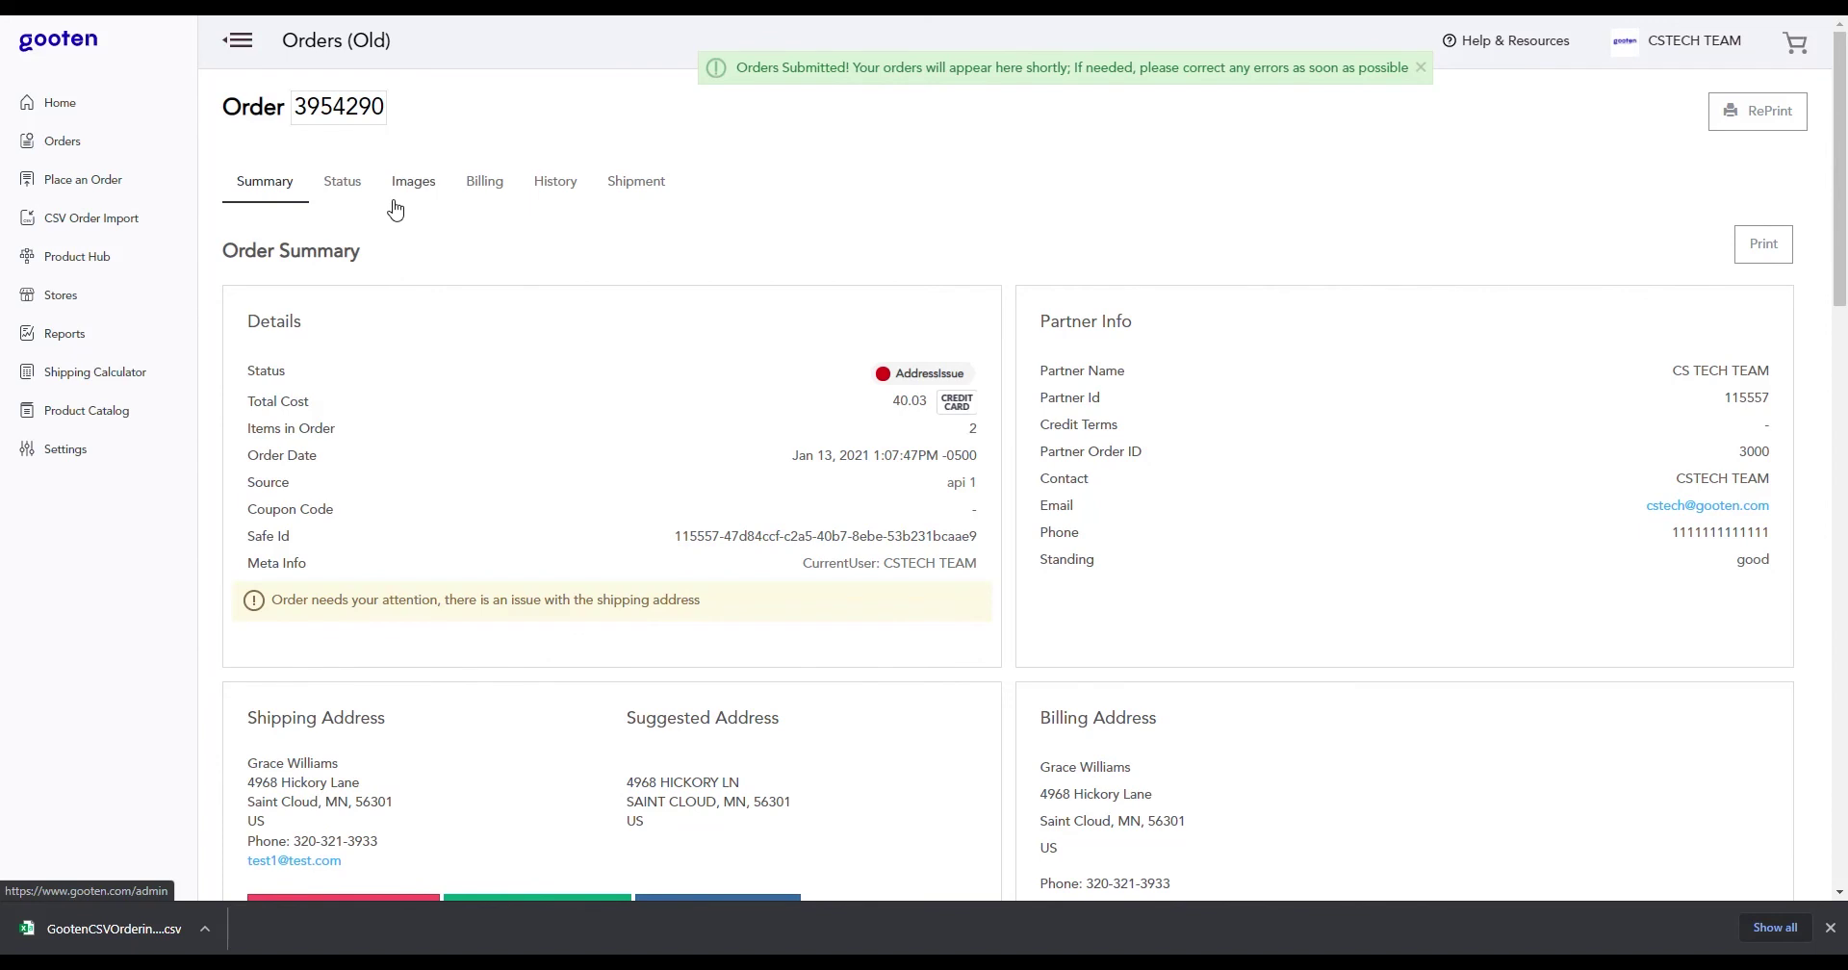
scroll(395, 209, down, 10)
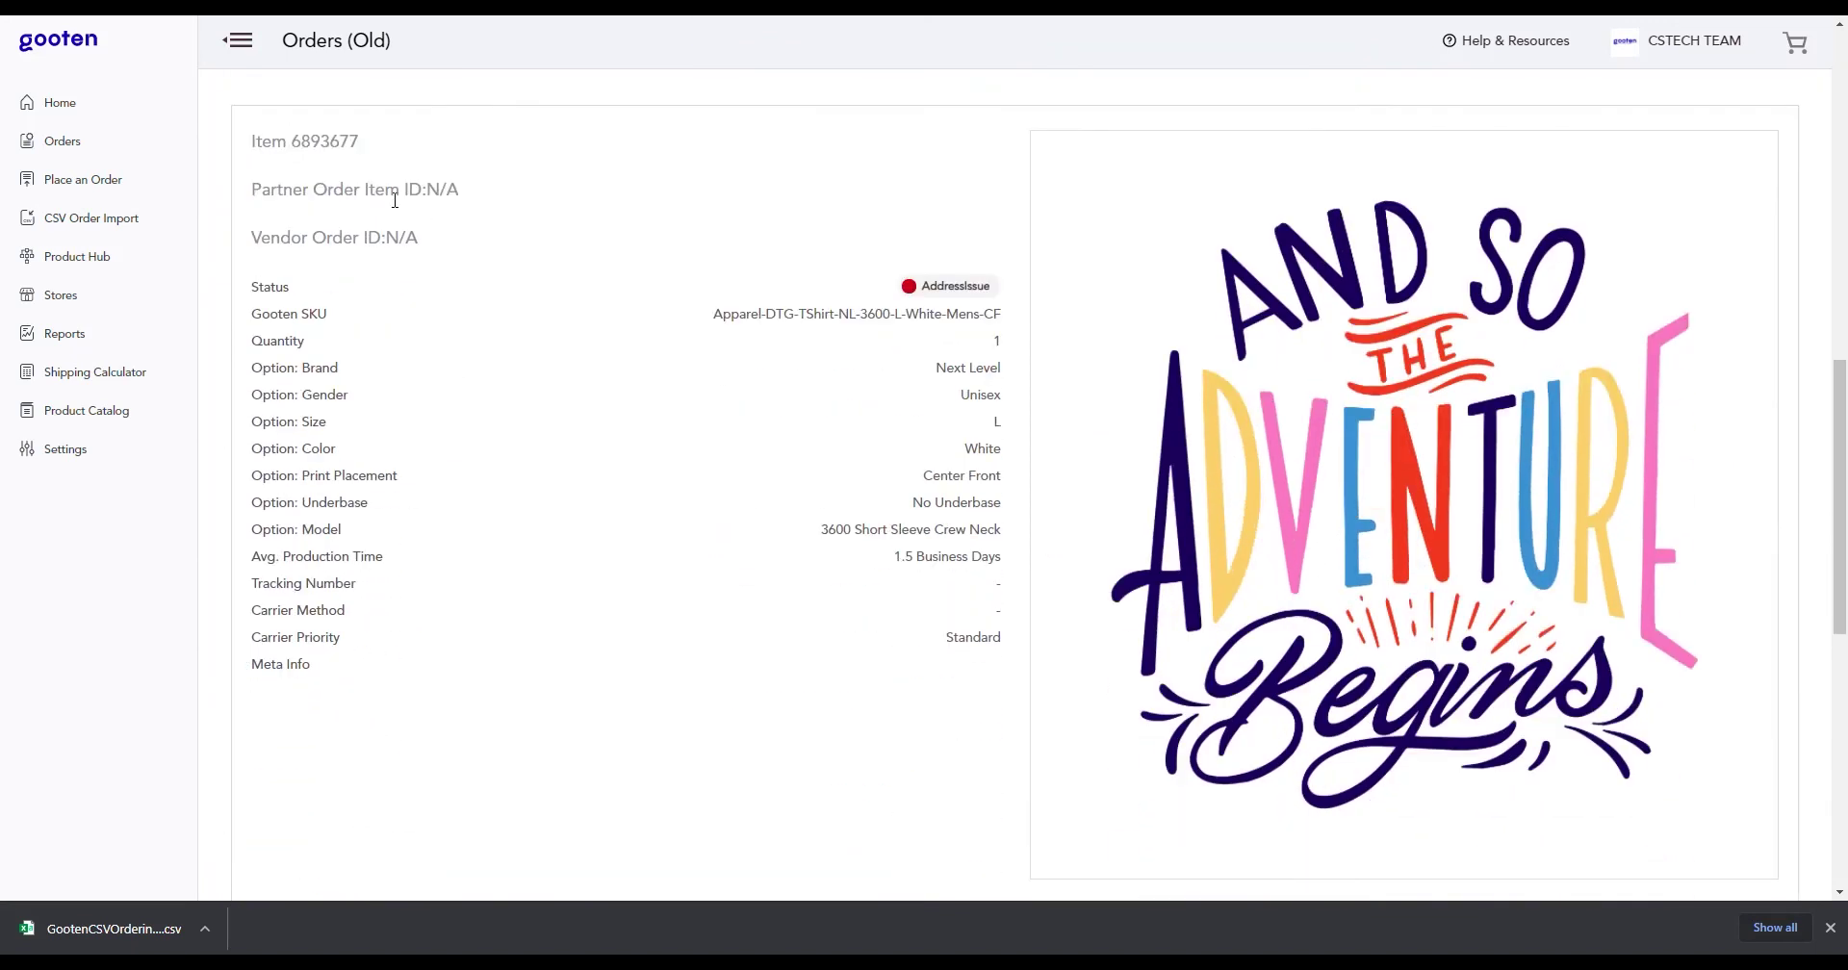
scroll(467, 207, down, 8)
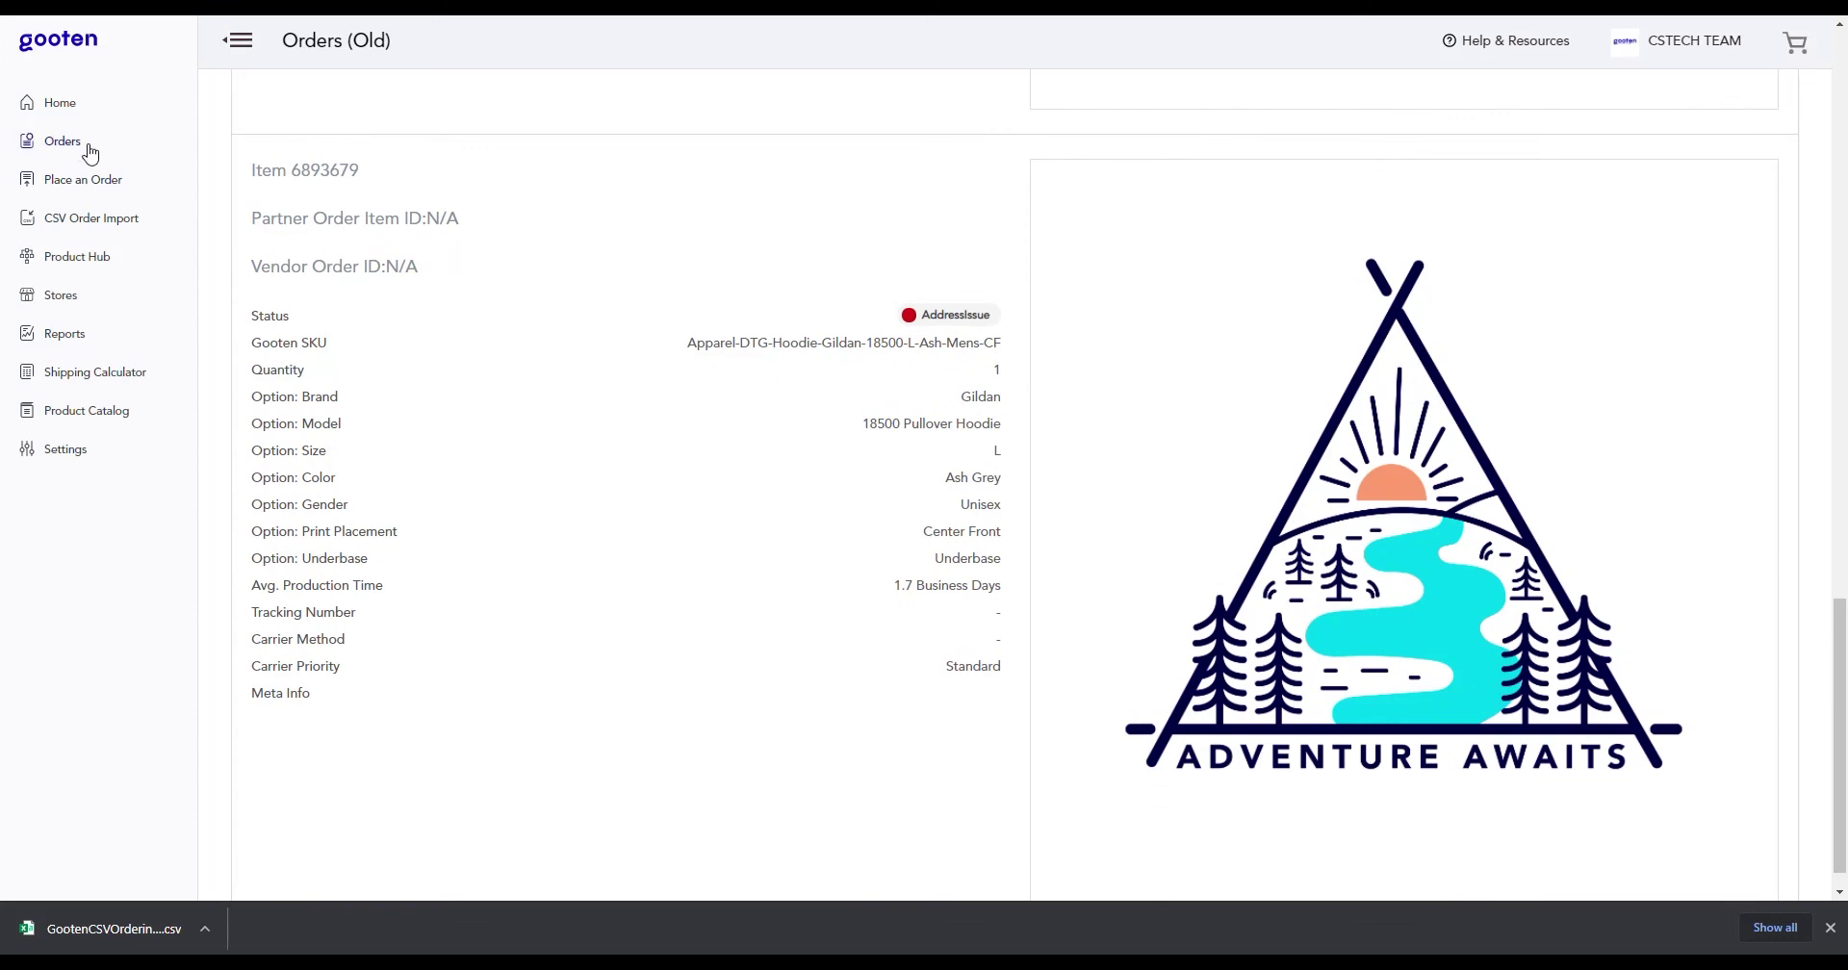
Go back to the orders list, open the newest order and examine its summary, journal and bottle items
click(91, 154)
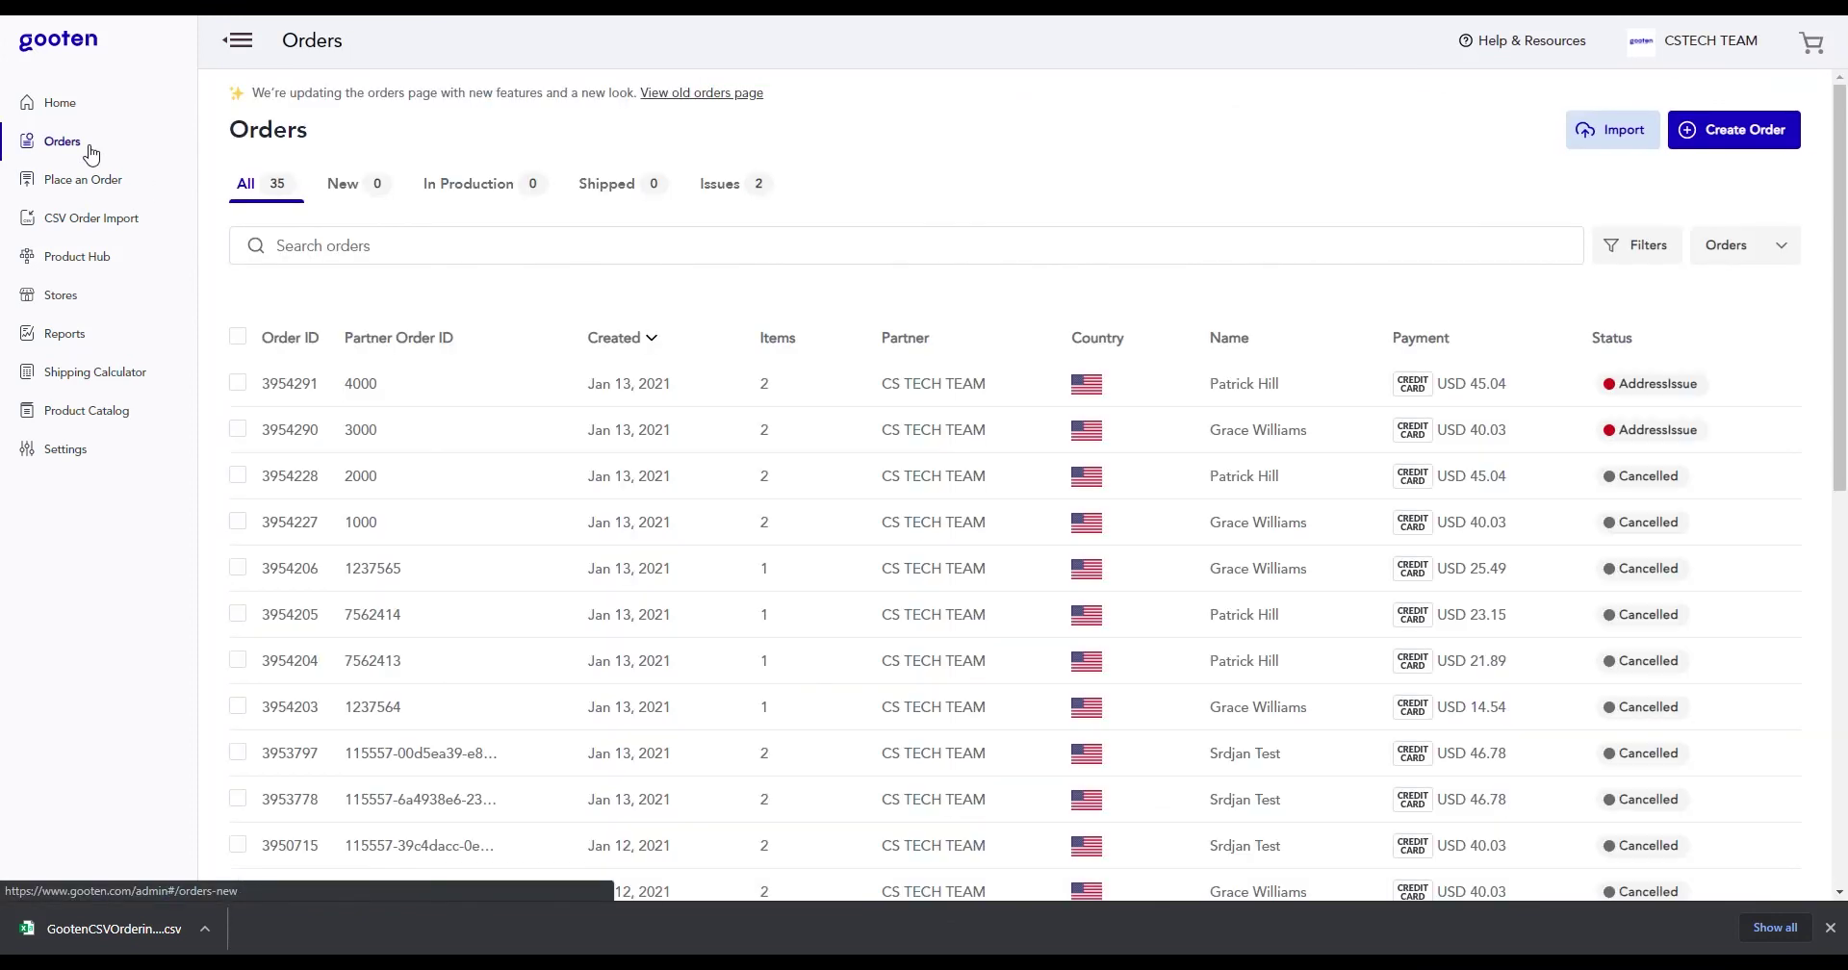
click(364, 395)
scroll(366, 398, down, 1)
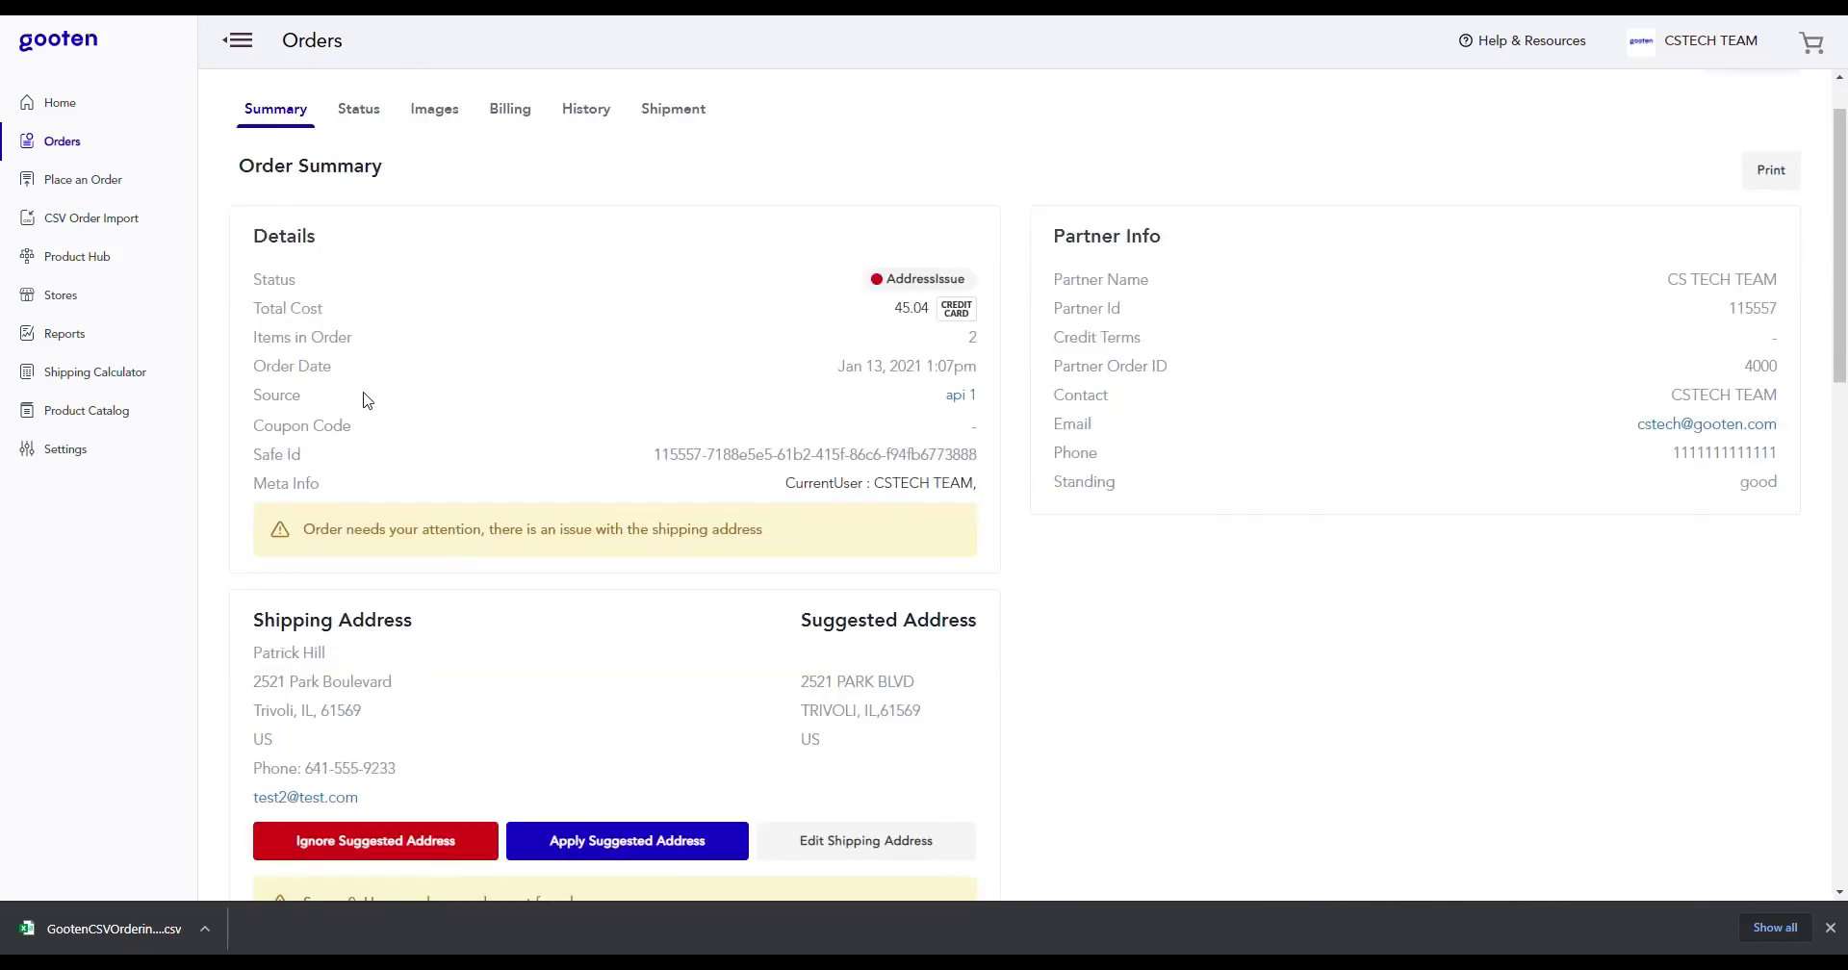
scroll(367, 399, down, 8)
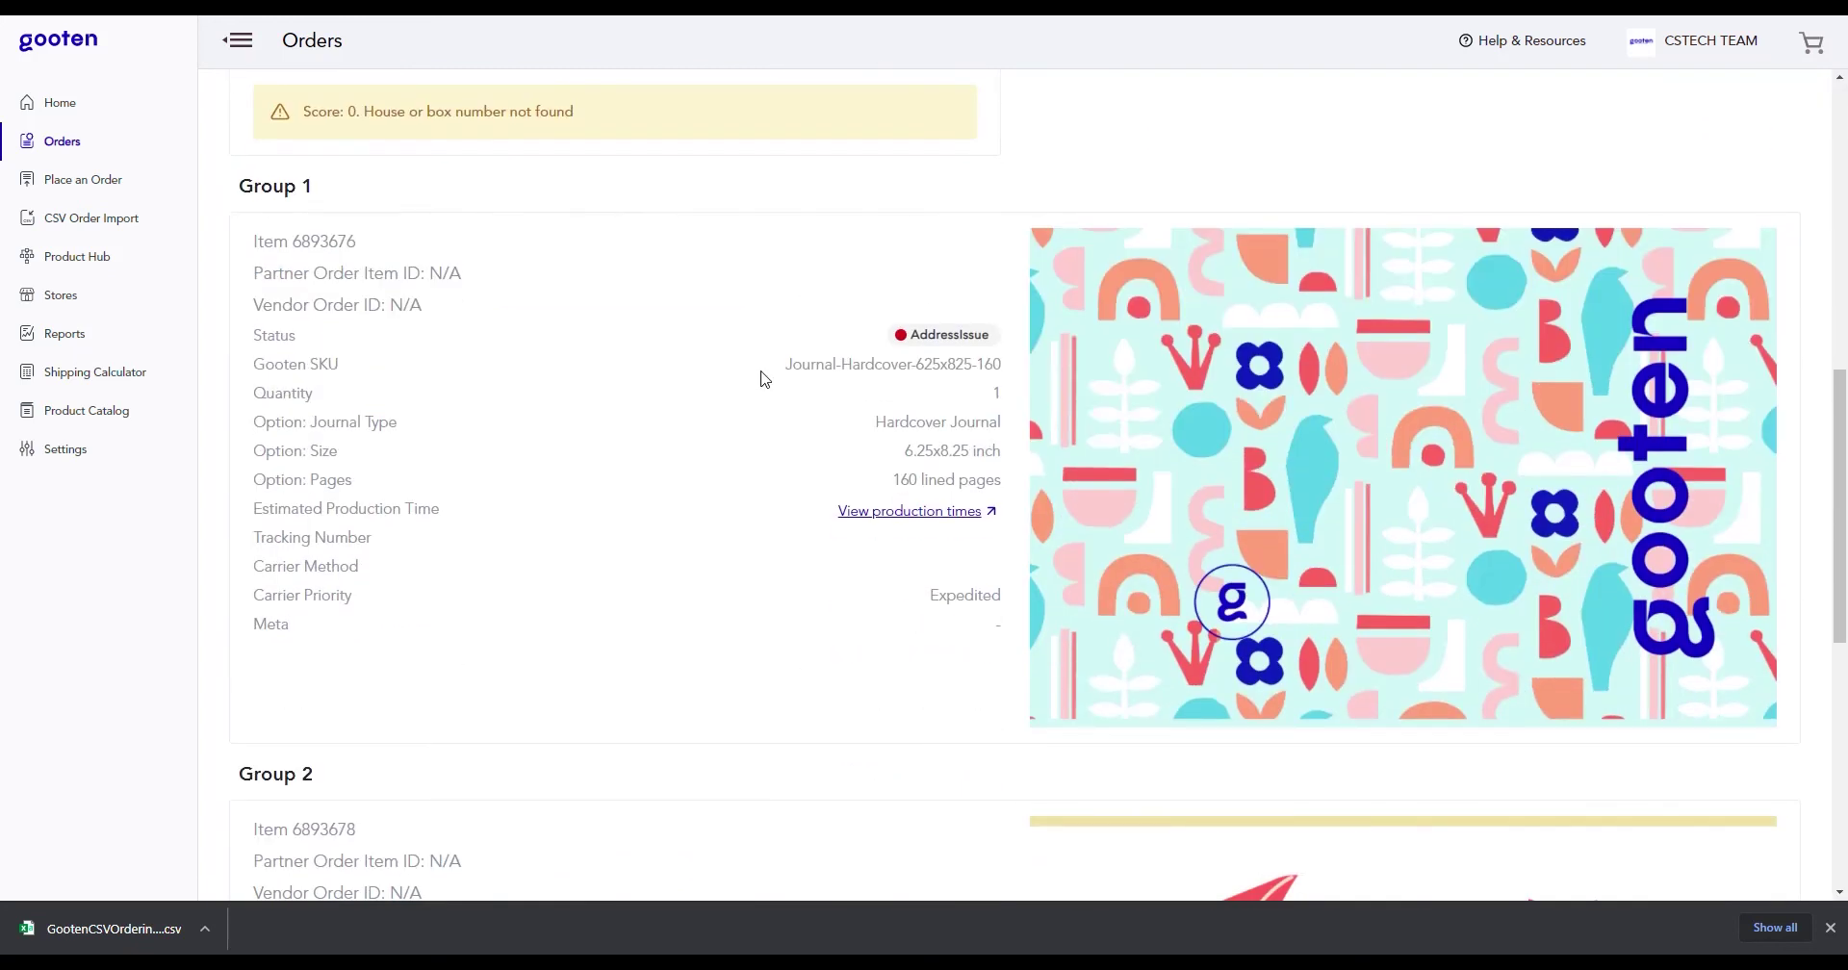
scroll(765, 379, down, 6)
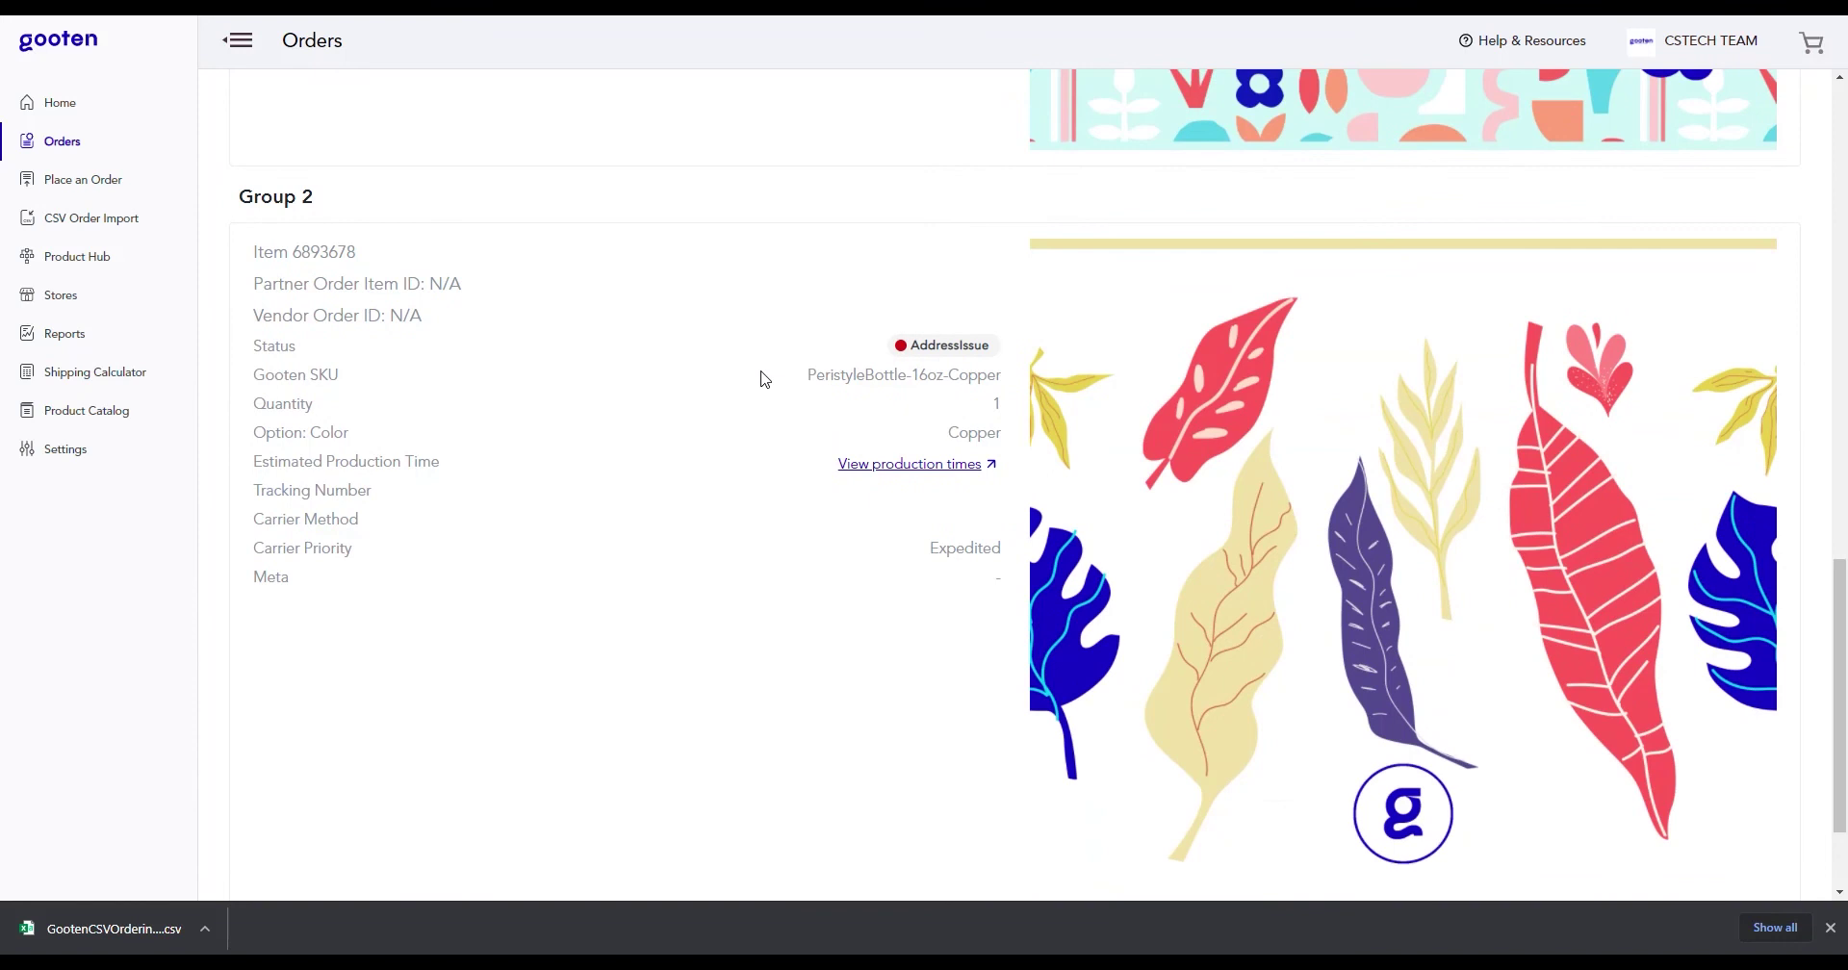